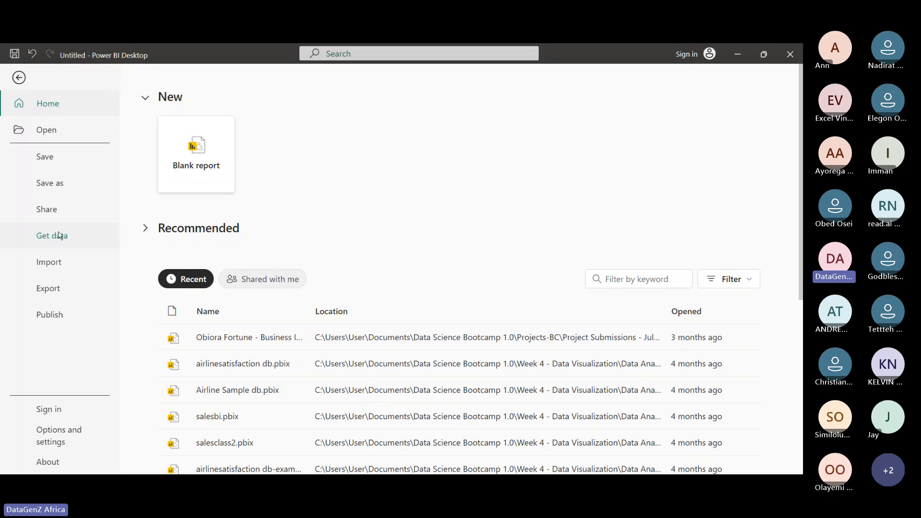
Step: Review the list of common data sources available for import and return to the report canvas
click(59, 235)
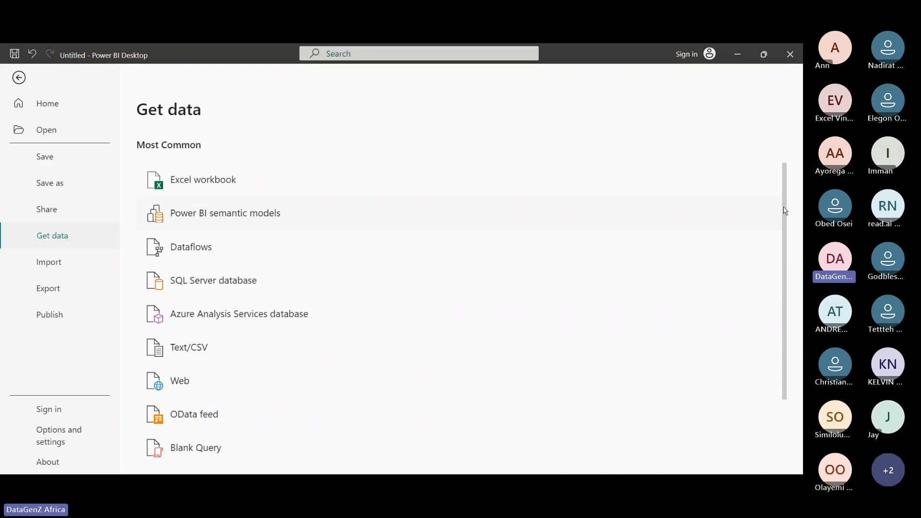
drag(785, 211, 796, 259)
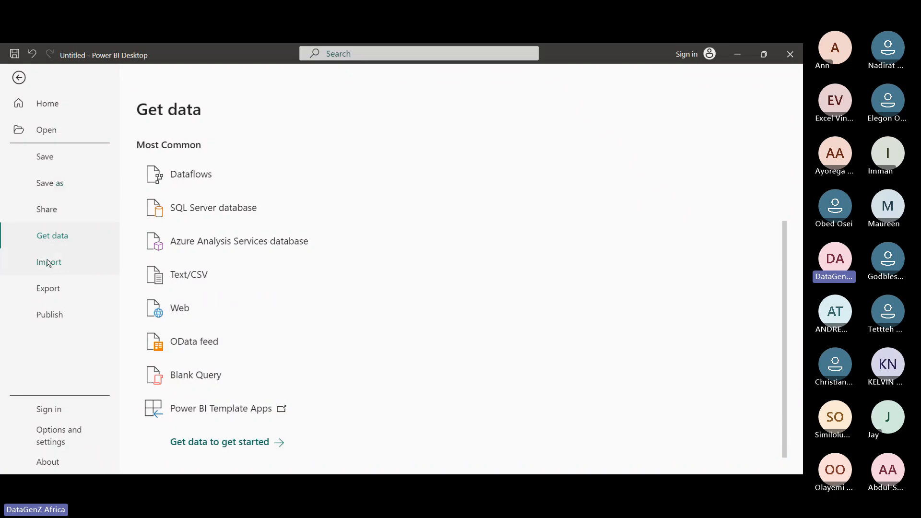
click(18, 77)
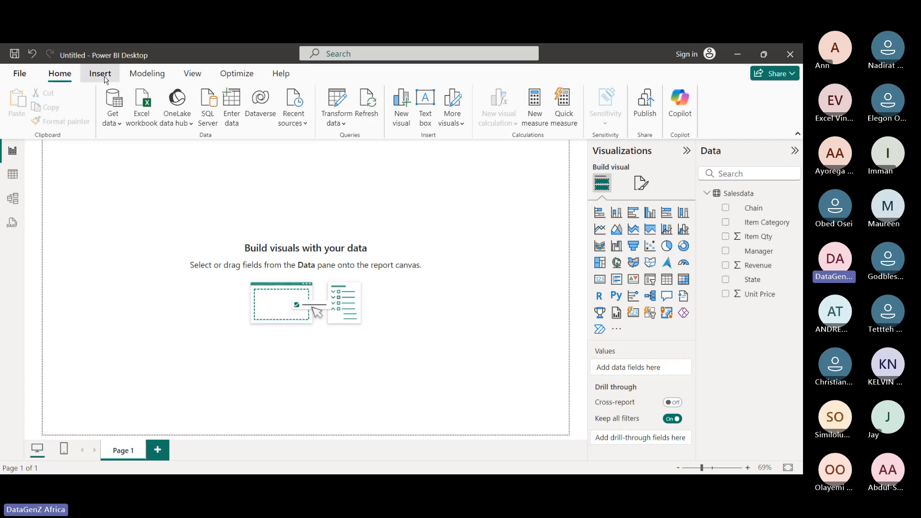
click(100, 72)
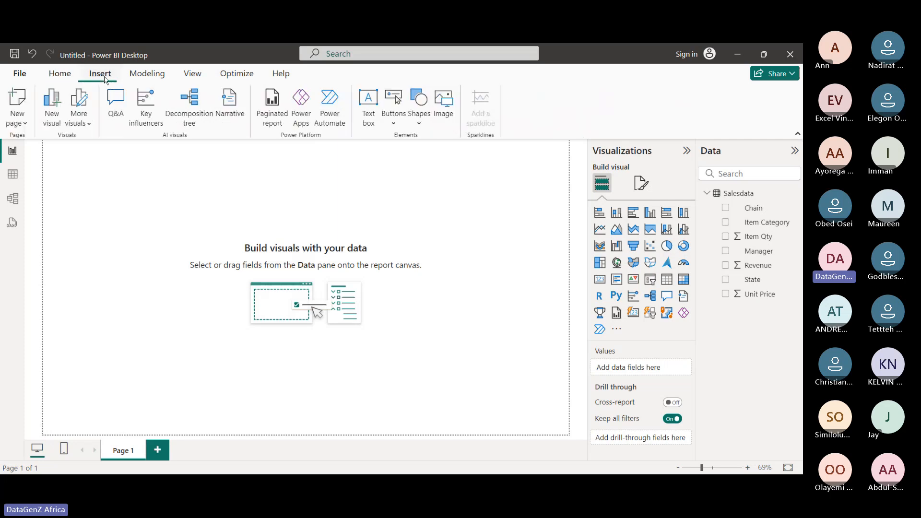
click(20, 75)
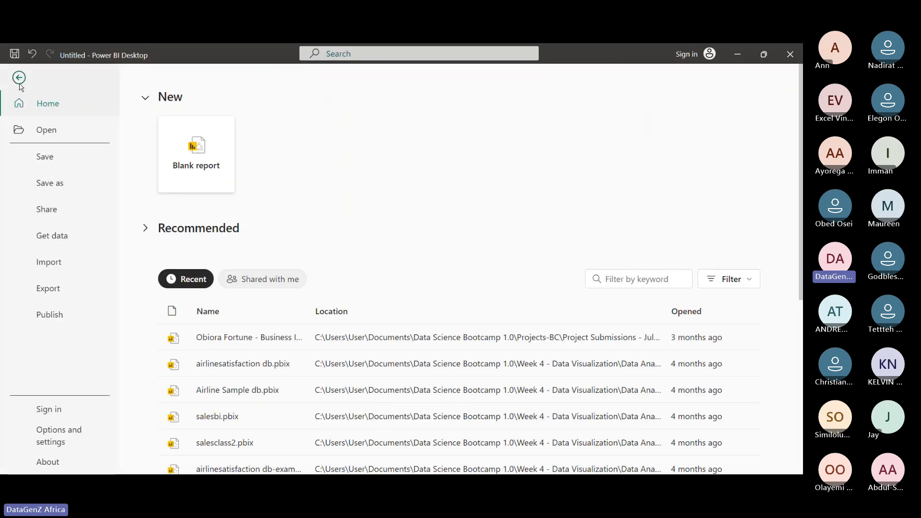
click(19, 81)
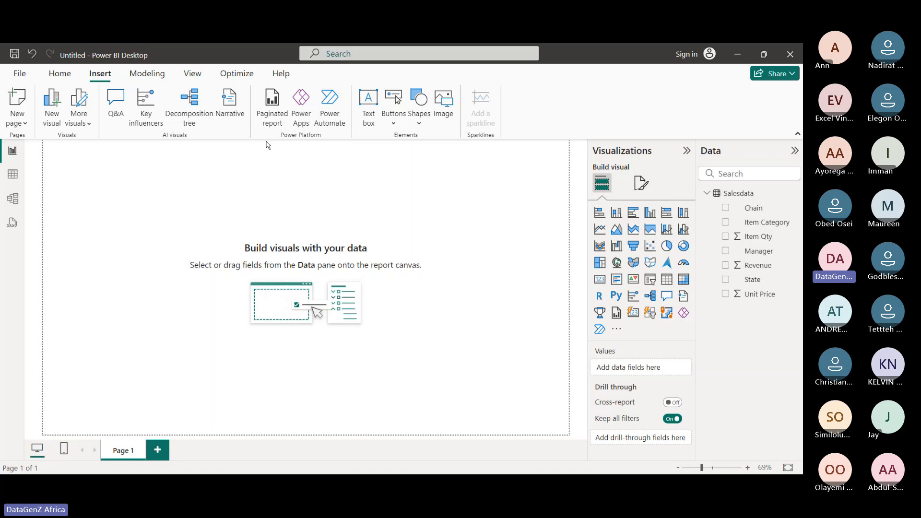
click(599, 212)
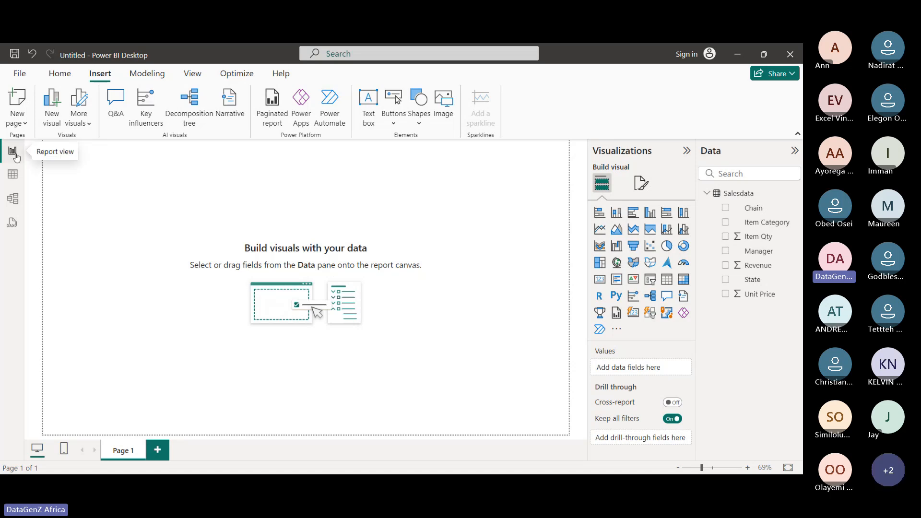
Step: Examine the columns and rows of the Salesdata table in Table view
click(10, 178)
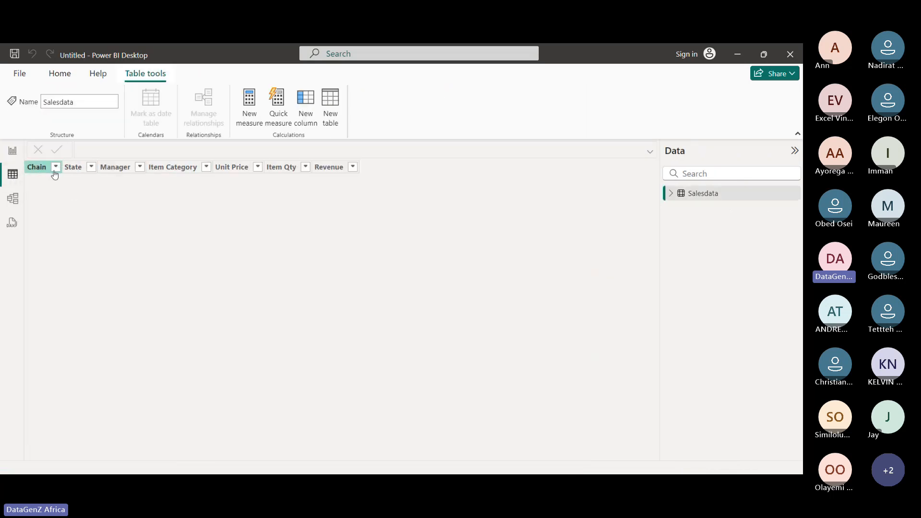
click(55, 168)
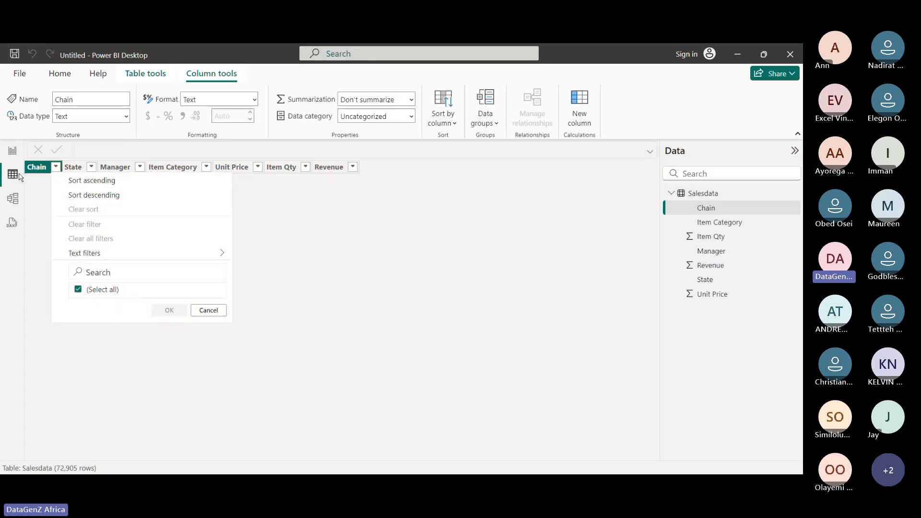
click(19, 175)
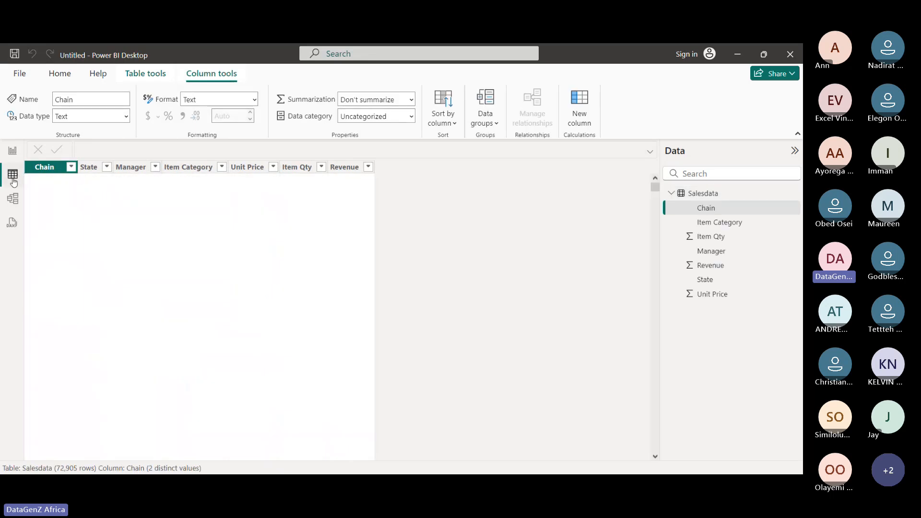
click(10, 150)
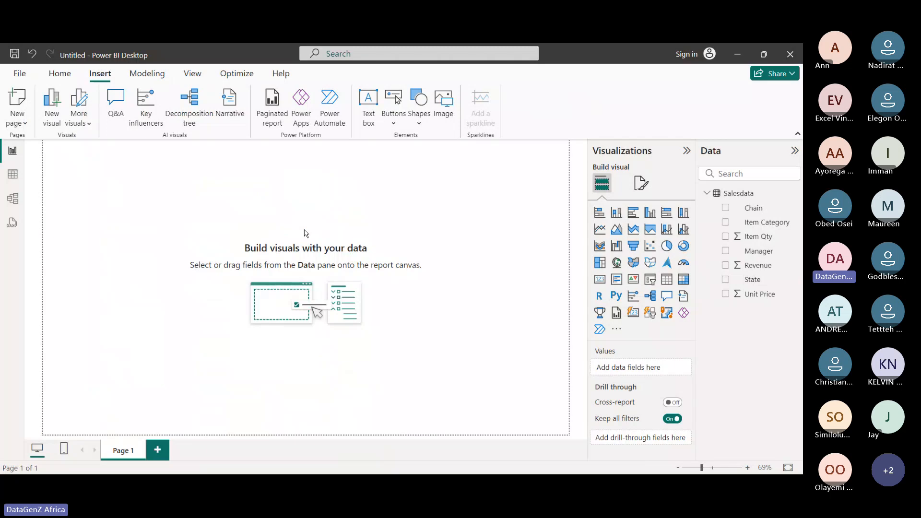
click(17, 176)
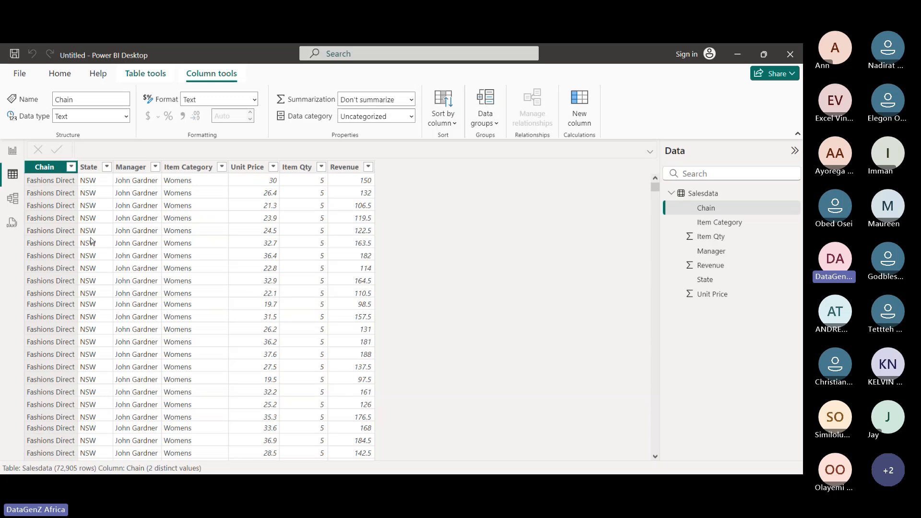
Step: Look at the Salesdata table in Model view with the properties collapsed, and at the sample query in DAX query view
click(13, 199)
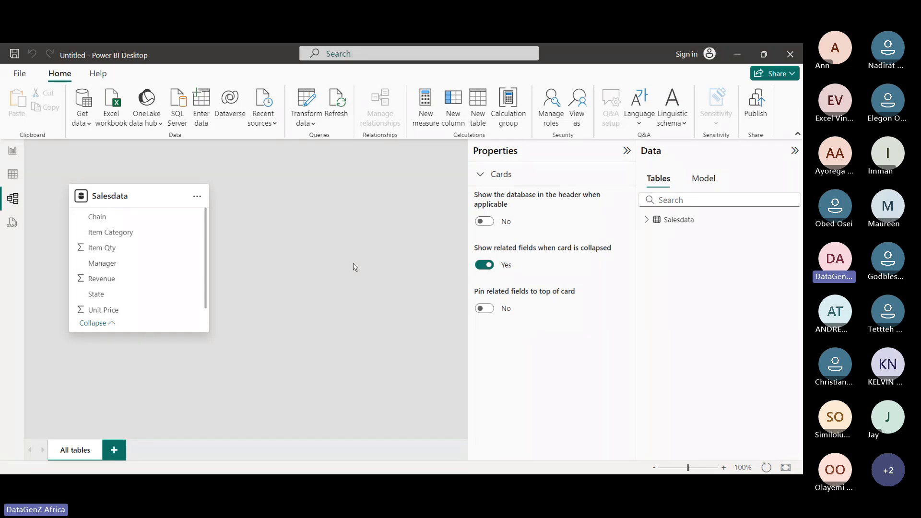
click(626, 150)
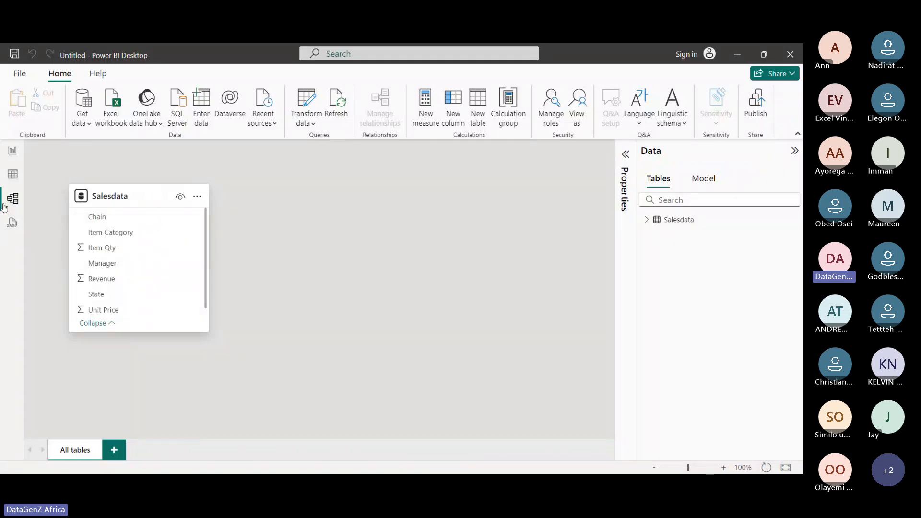
click(13, 224)
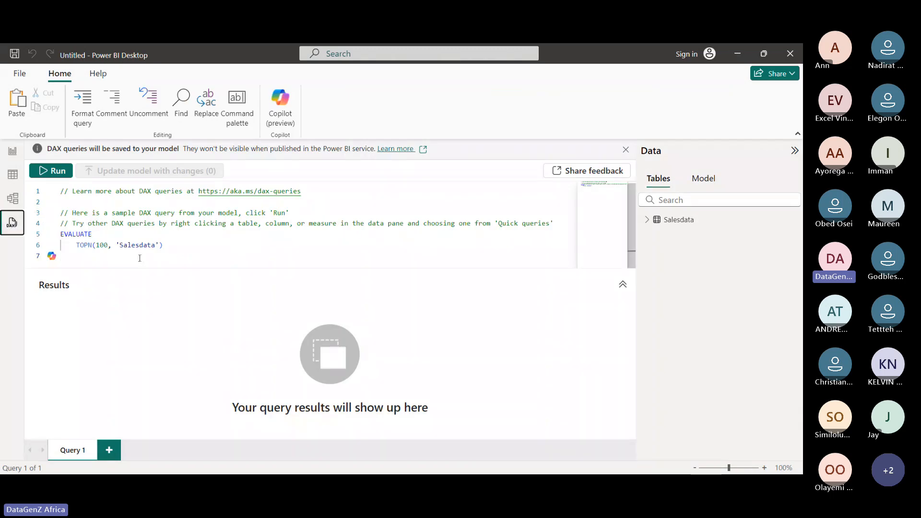
Step: Check the Salesdata records once more in Table view and return to the empty report page
click(11, 153)
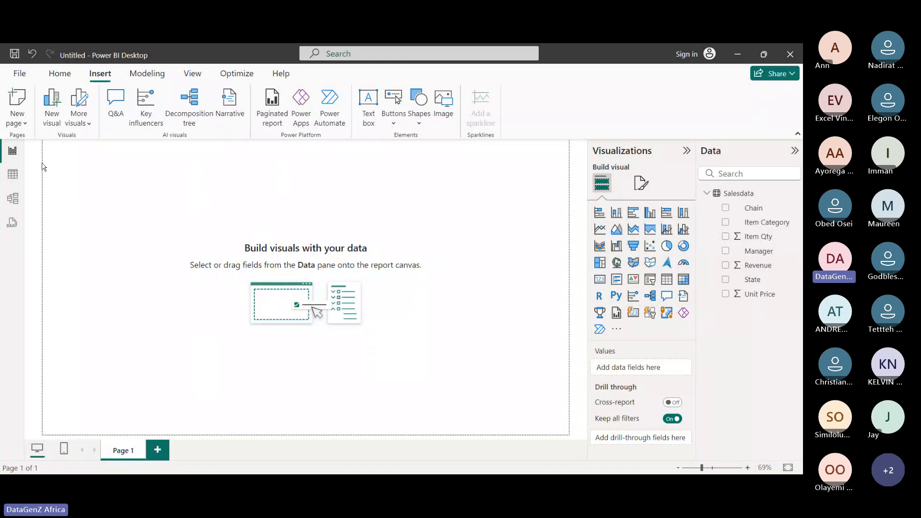
click(16, 173)
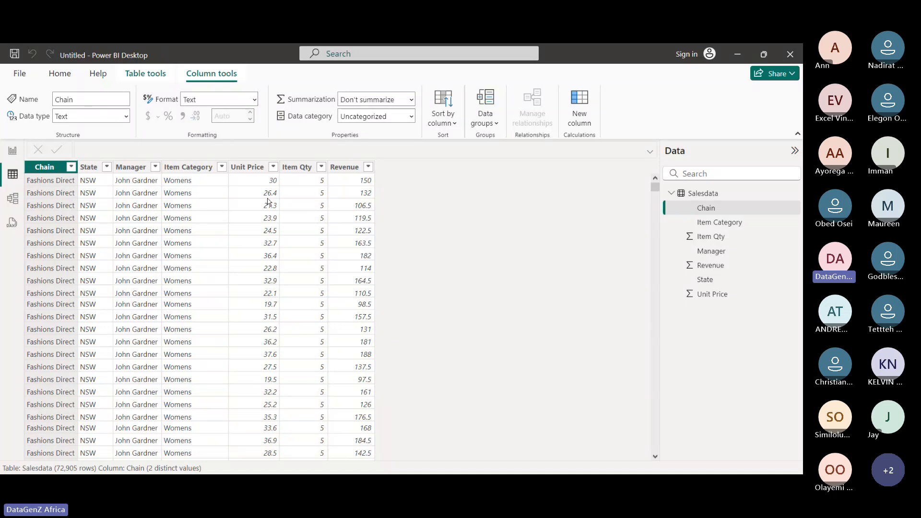
click(12, 151)
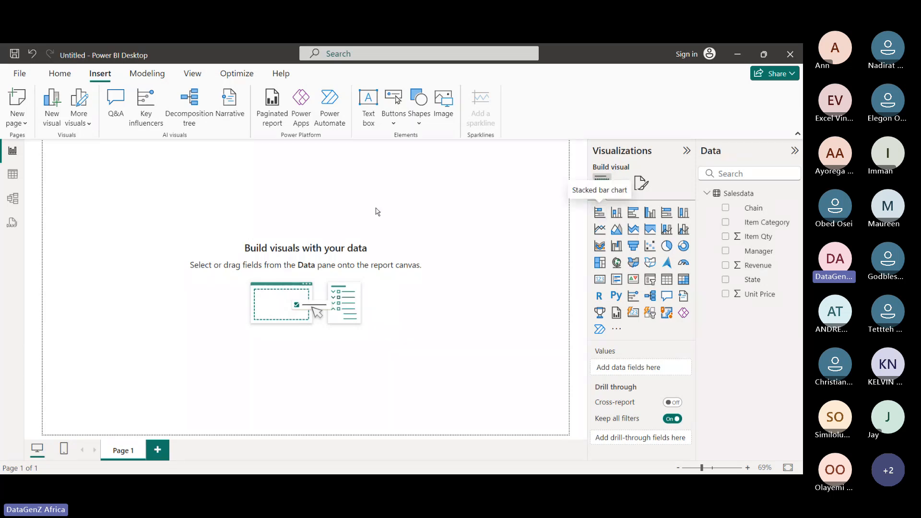
Step: Add a stacked bar chart of Unit Price by Item Category to Page 1 and enlarge it
click(600, 212)
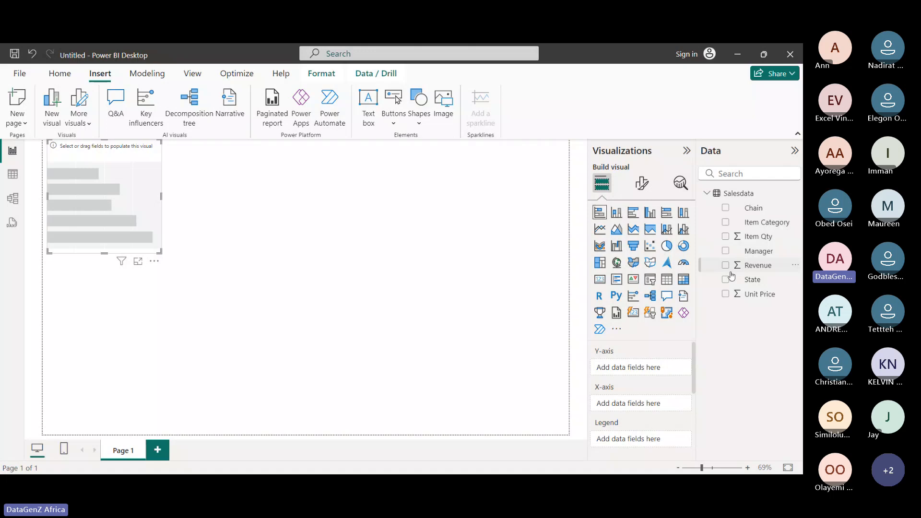
click(725, 223)
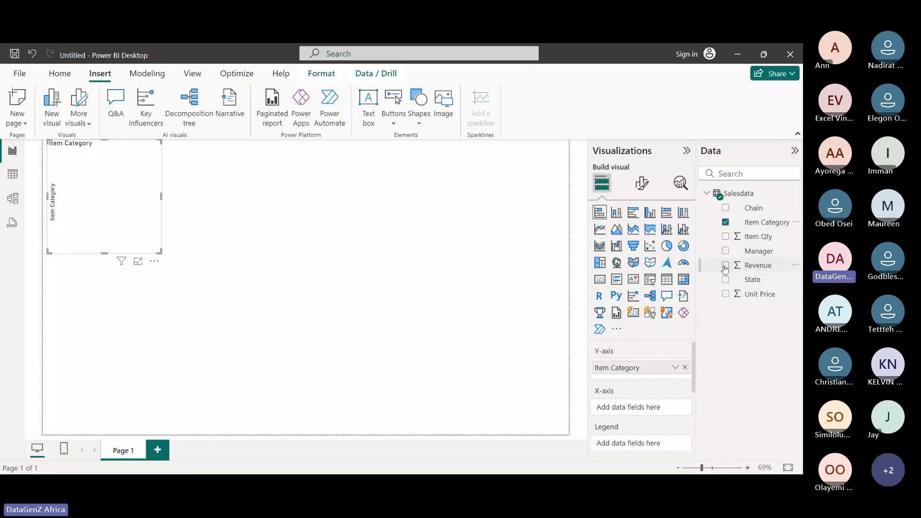
click(726, 294)
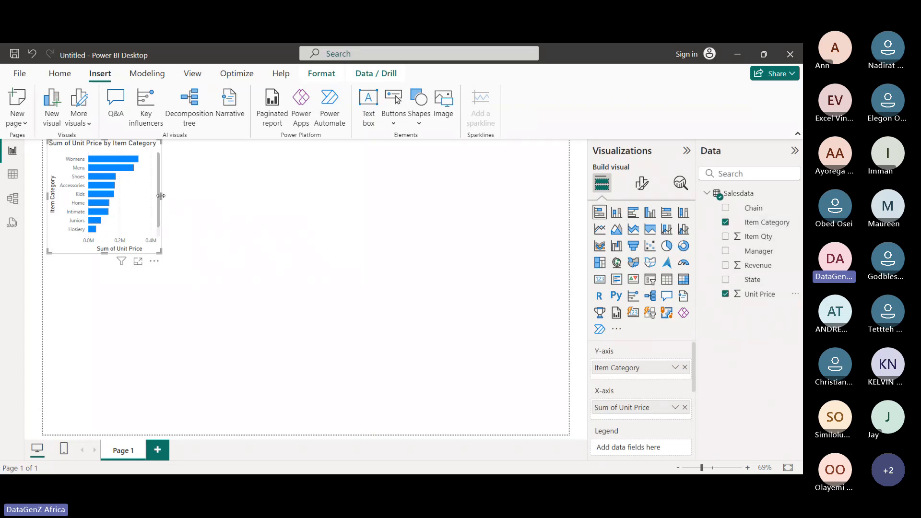
drag(162, 196, 210, 210)
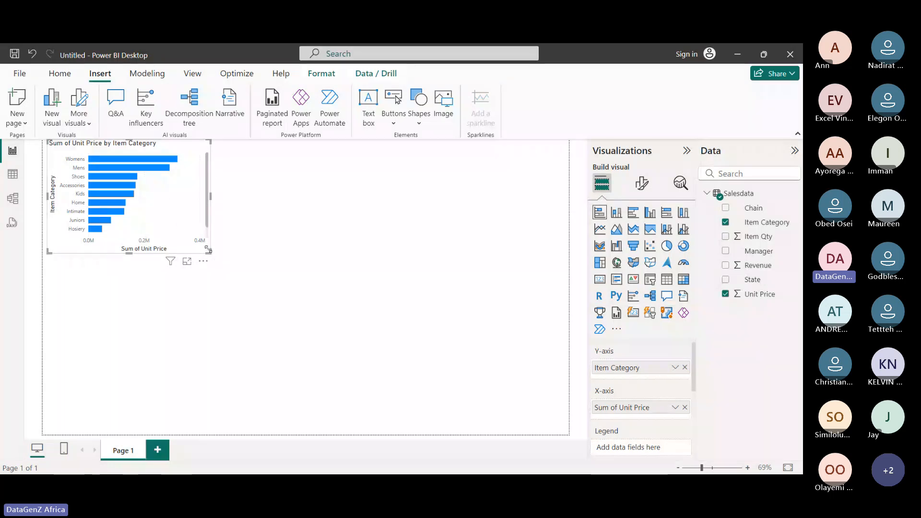
drag(208, 252, 249, 297)
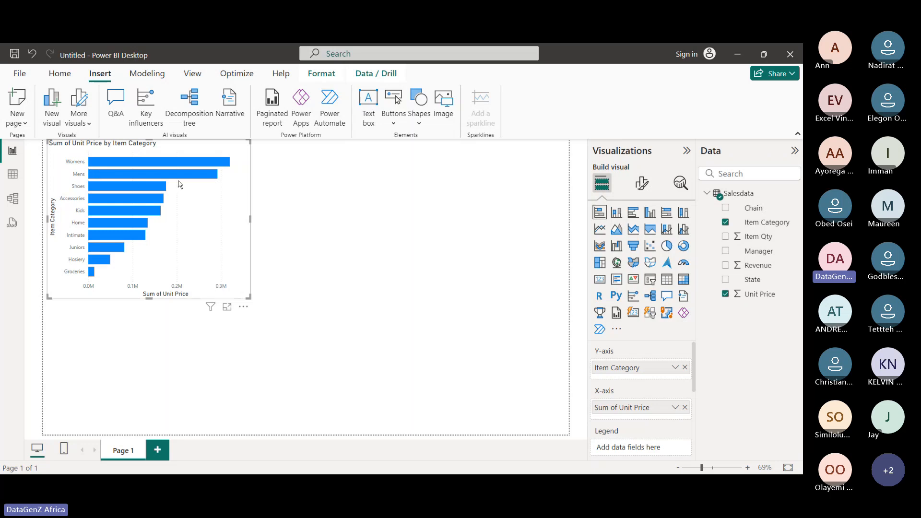
Step: Highlight the Womens and Mens bars in turn, ending with the Shoes bar selected in the Item Category chart
click(226, 165)
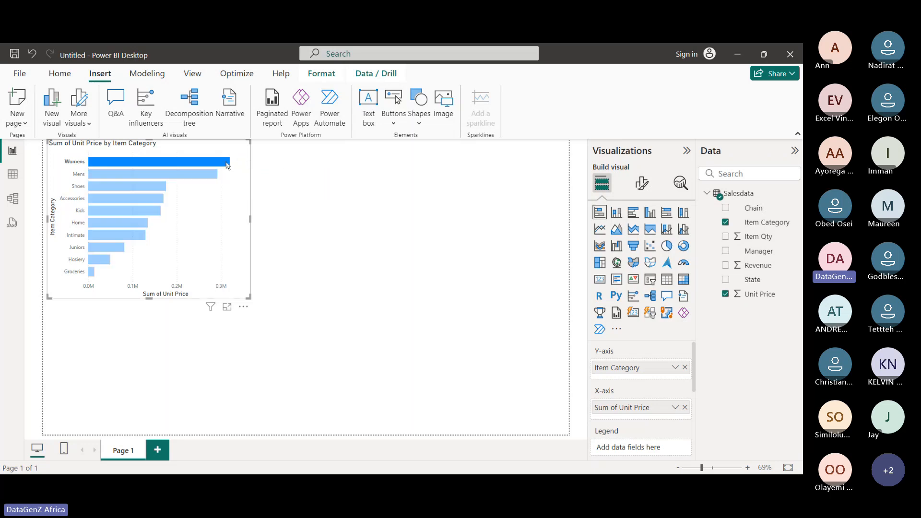
mouse_move(227, 165)
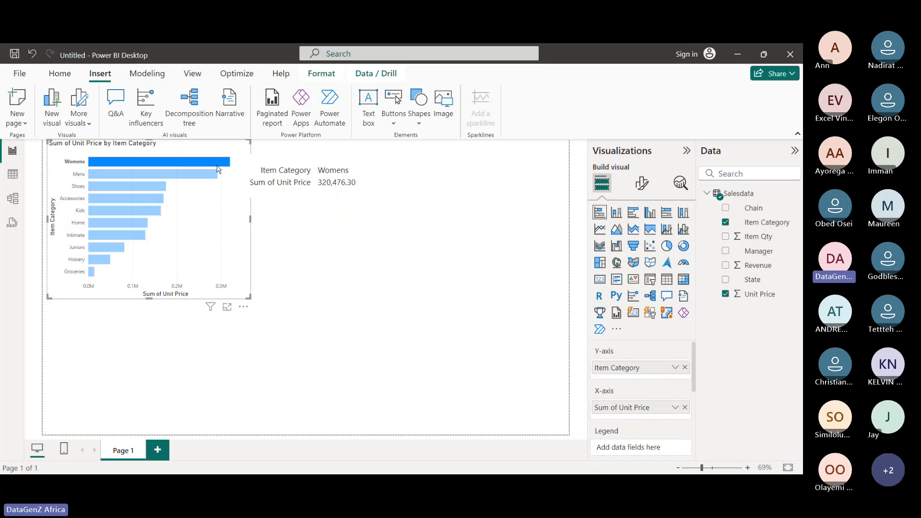
click(215, 173)
click(155, 191)
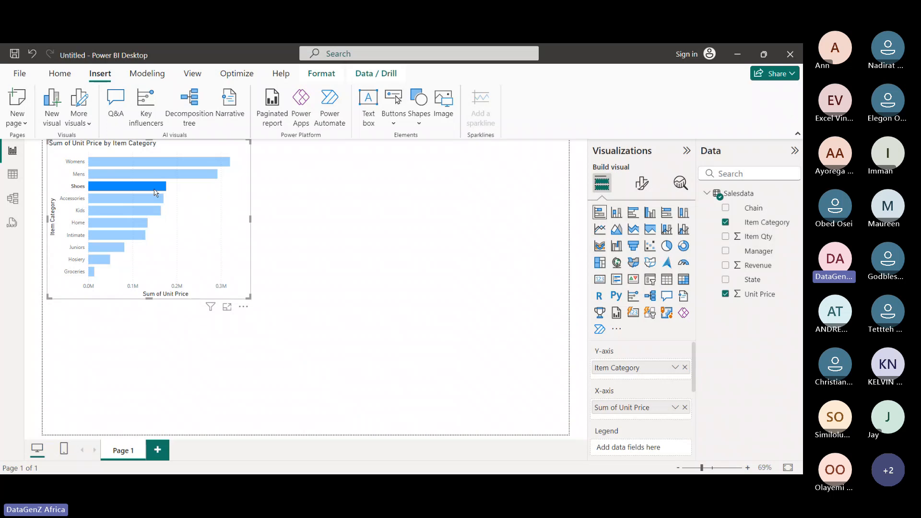
Step: Add a line chart of Unit Price by State and place it to the right of the bar chart
click(392, 249)
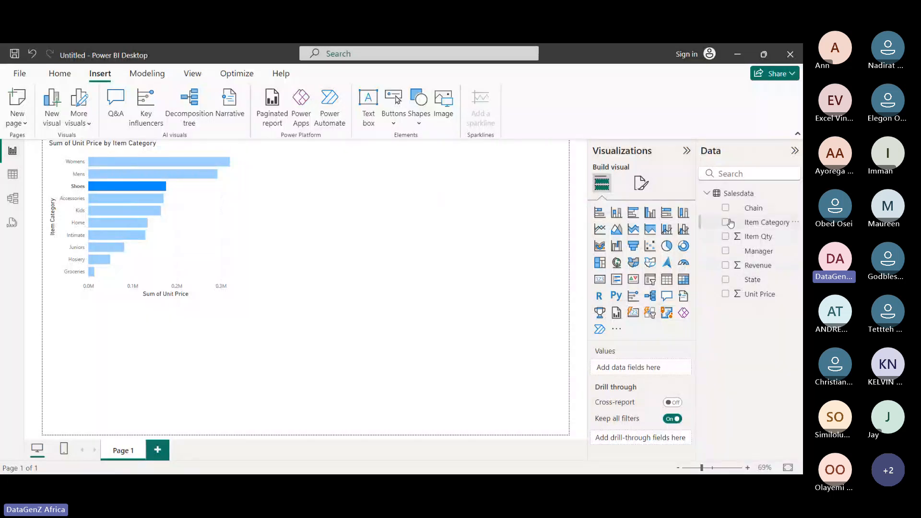
click(600, 229)
drag(204, 354, 469, 207)
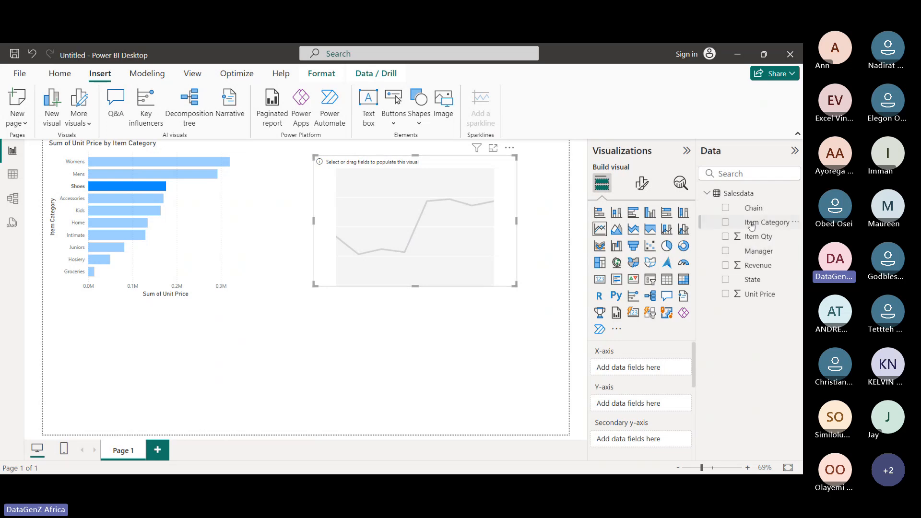
click(727, 298)
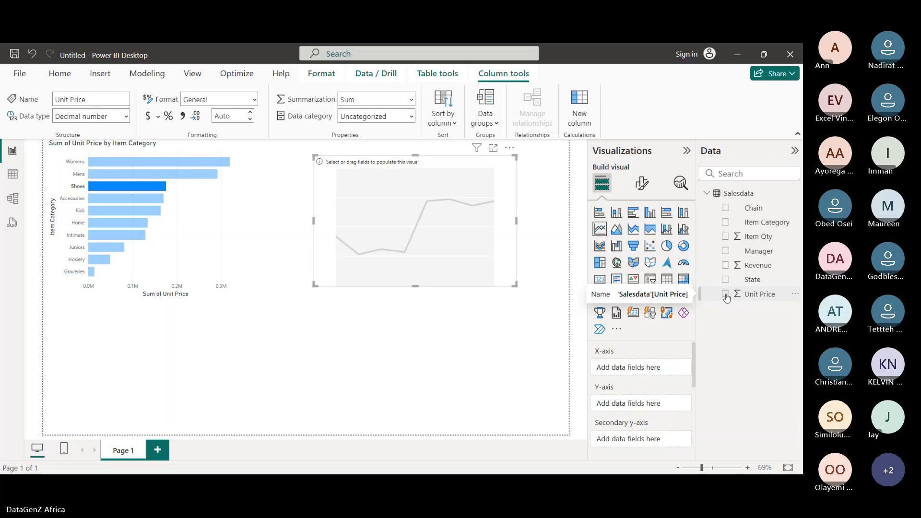
click(725, 295)
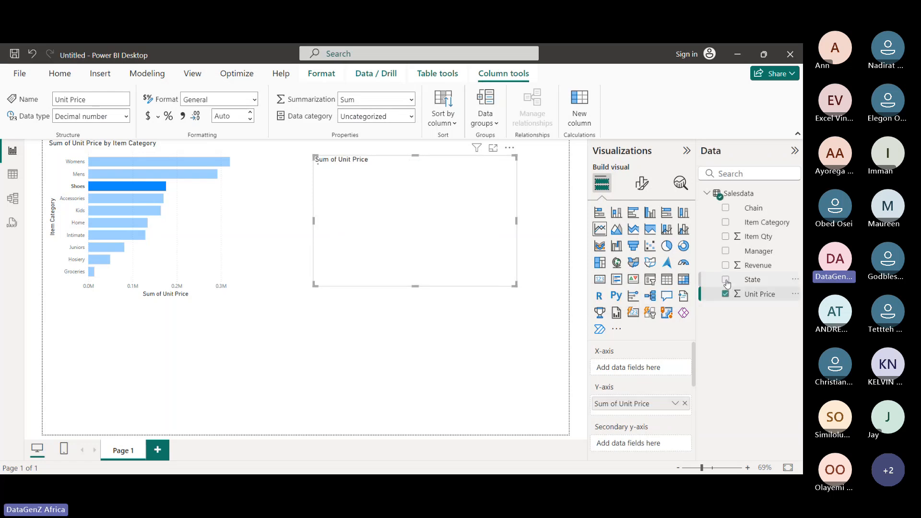
click(727, 283)
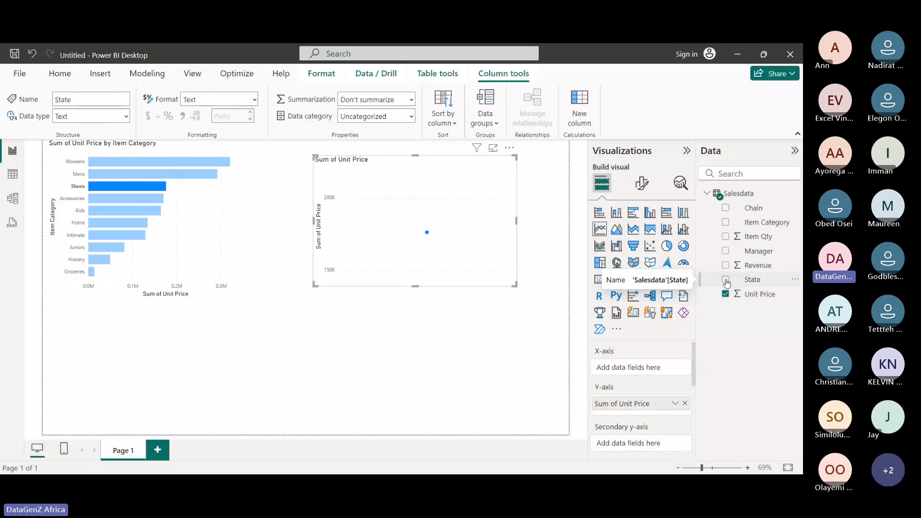
click(726, 280)
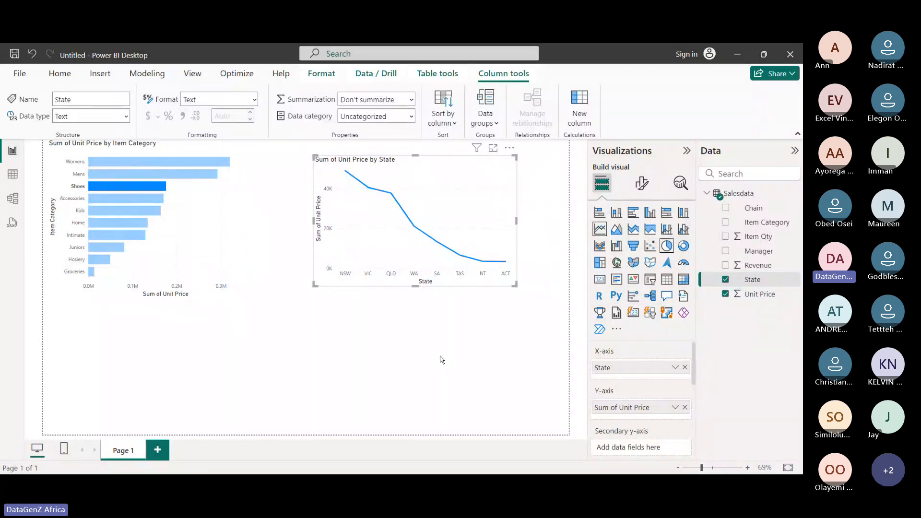
Step: Convert the State line chart to a pie chart and rearrange the visuals, enlarging the pie and moving the bar chart lower
click(665, 246)
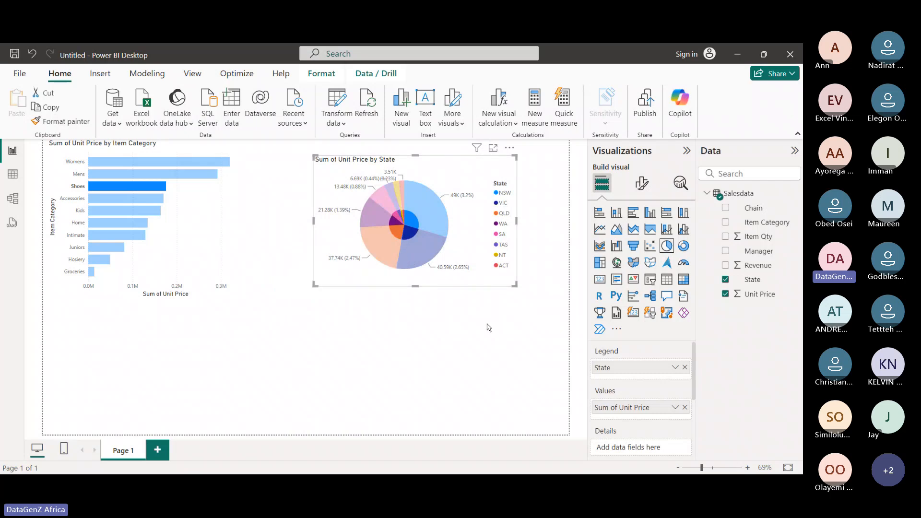
drag(315, 285, 286, 336)
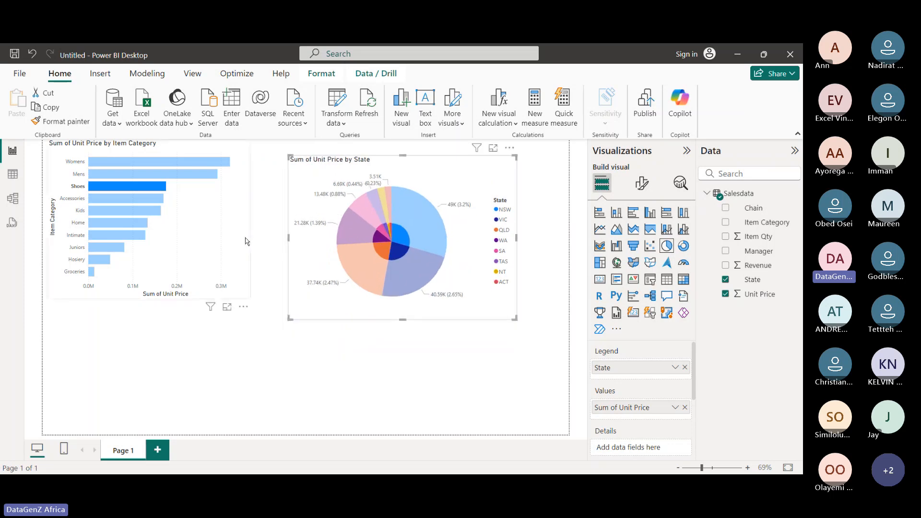
drag(249, 241, 247, 306)
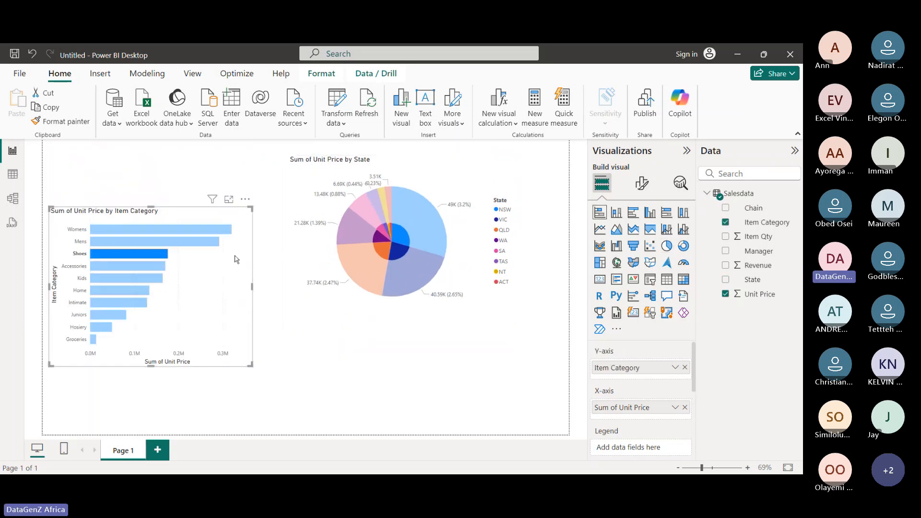
Step: View the Item Category bar chart in focus mode, return to the report page and clear the Shoes highlight
click(229, 199)
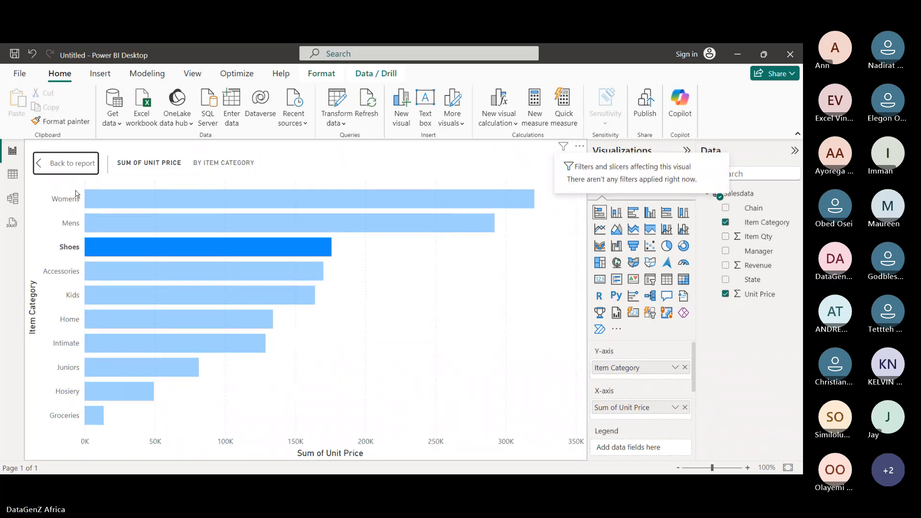
click(55, 165)
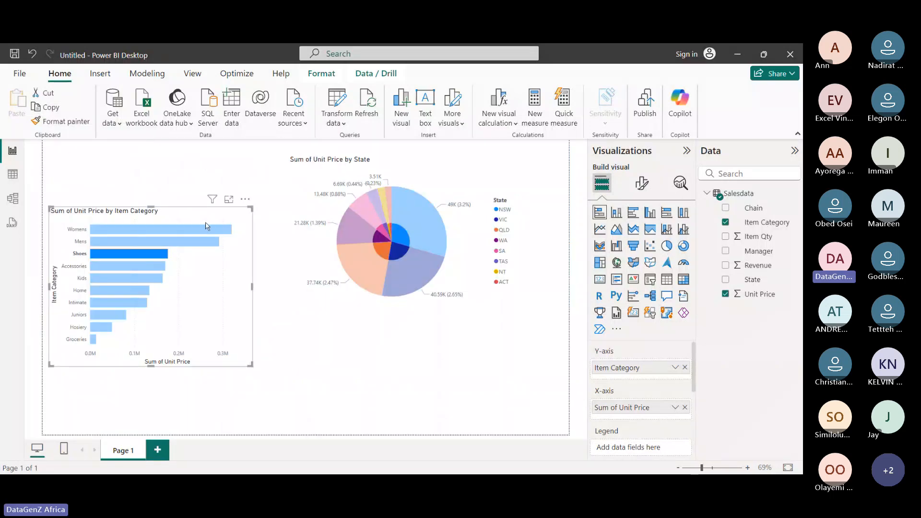
click(206, 224)
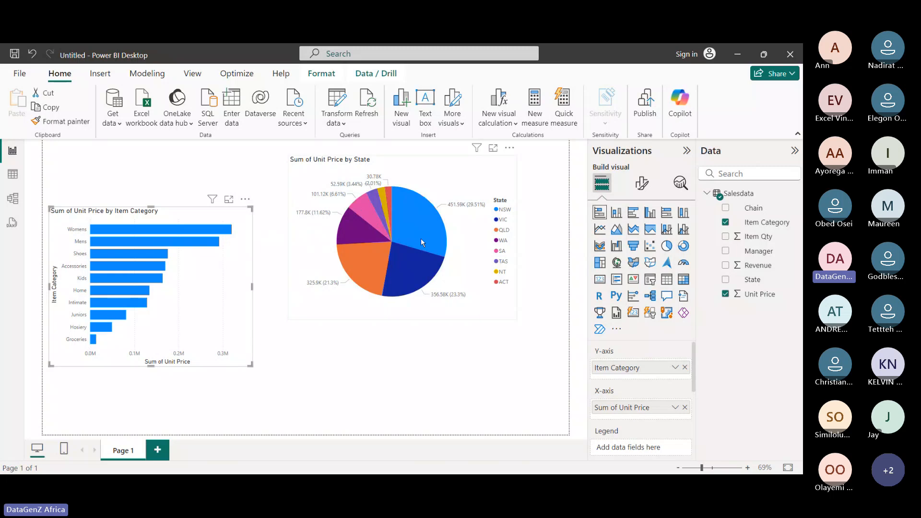
Step: Inspect the State pie chart and the details of its NSW slice
mouse_move(421, 241)
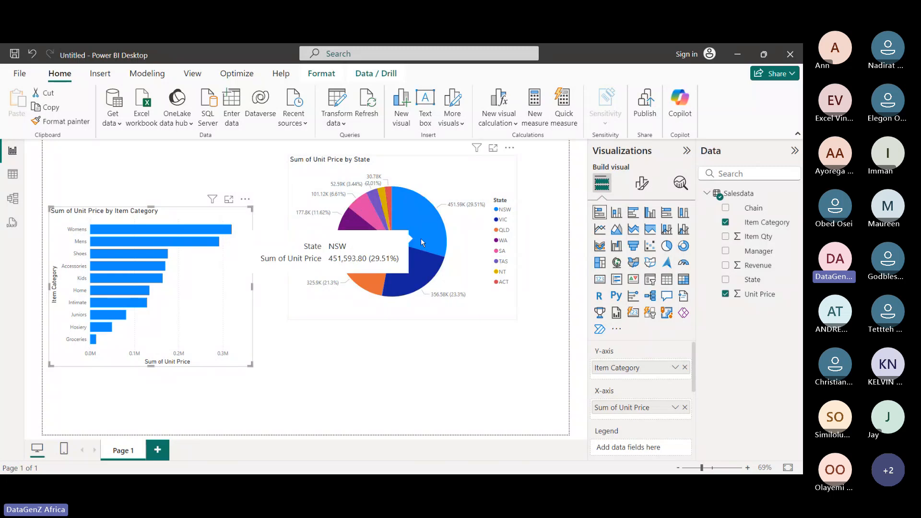
click(449, 399)
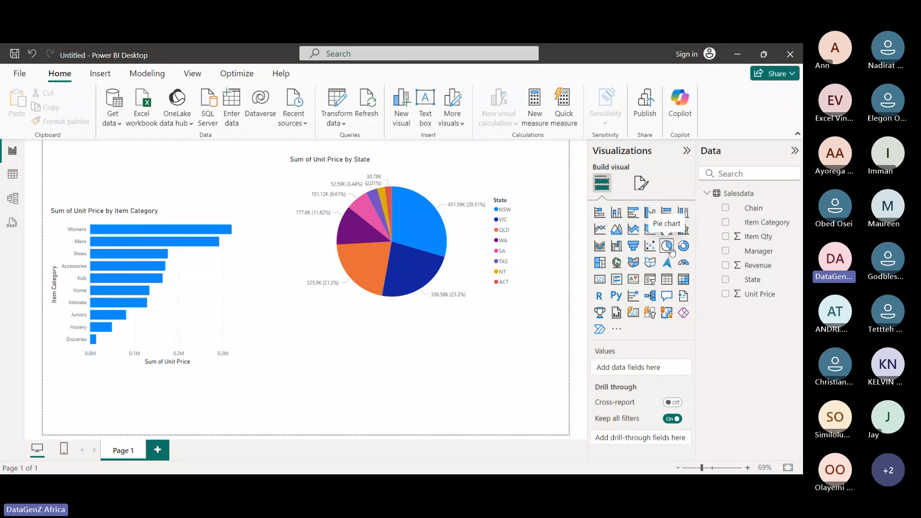
click(424, 171)
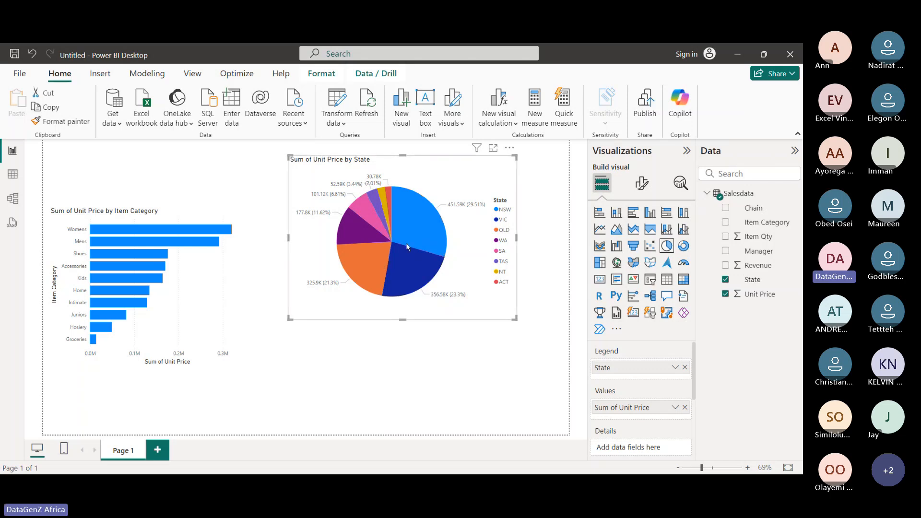
mouse_move(407, 246)
mouse_move(410, 230)
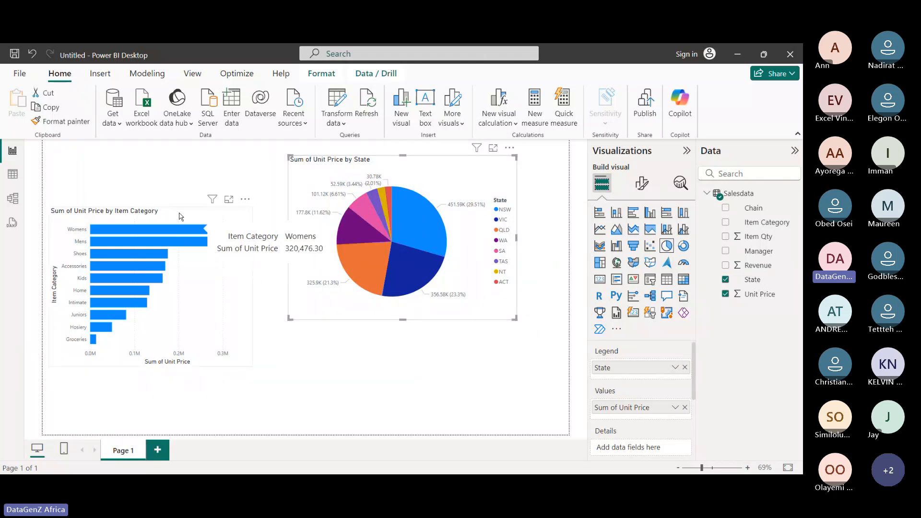
Step: Move the Item Category bar chart up on the page and convert the State pie chart to a smaller line chart
drag(178, 217, 171, 171)
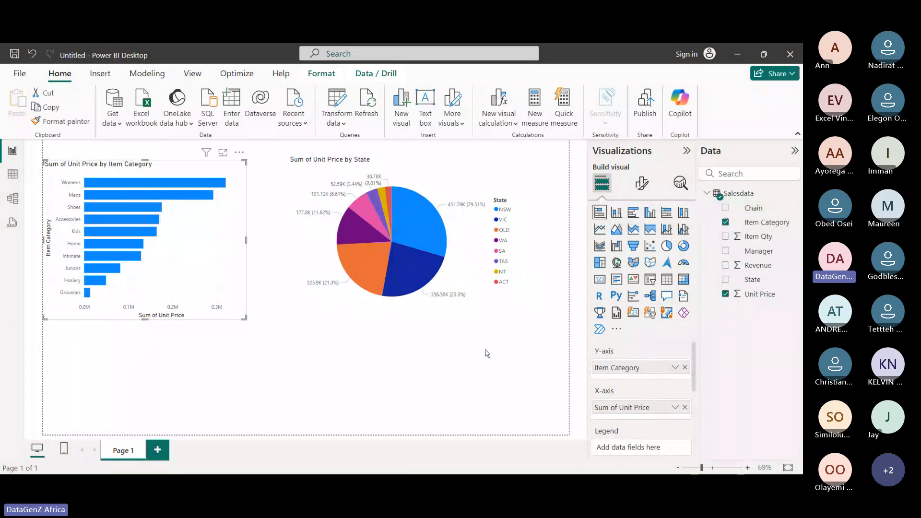
click(450, 262)
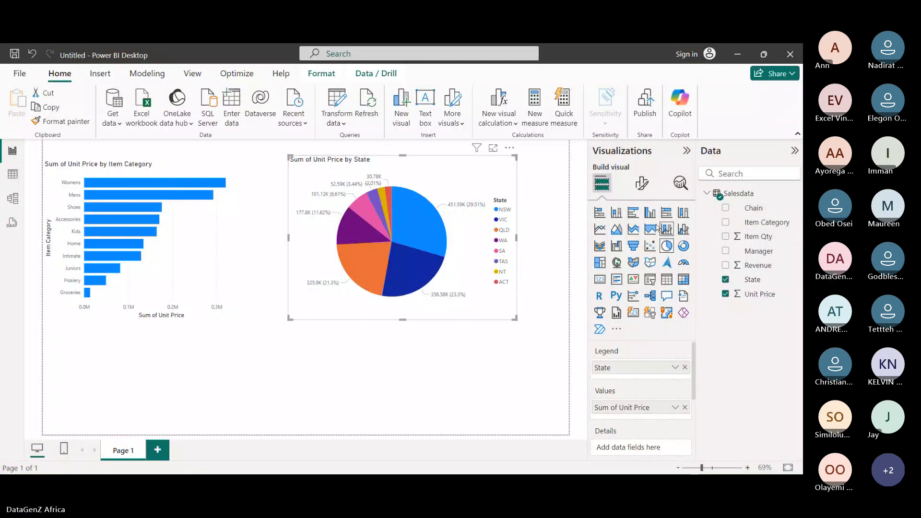
click(599, 228)
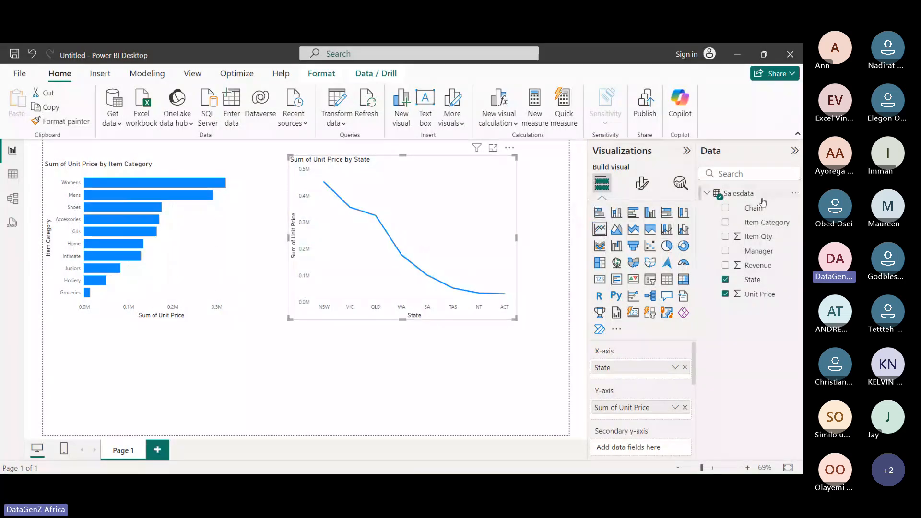
click(492, 417)
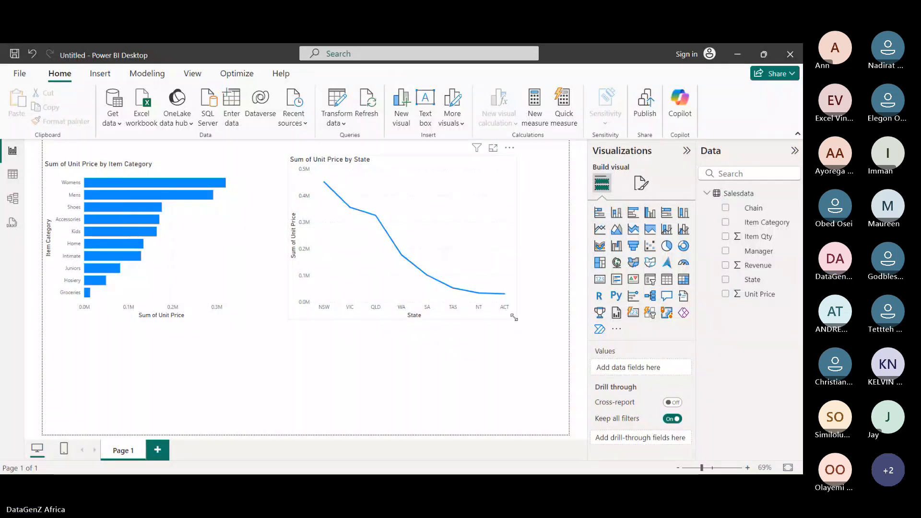
drag(514, 317, 471, 252)
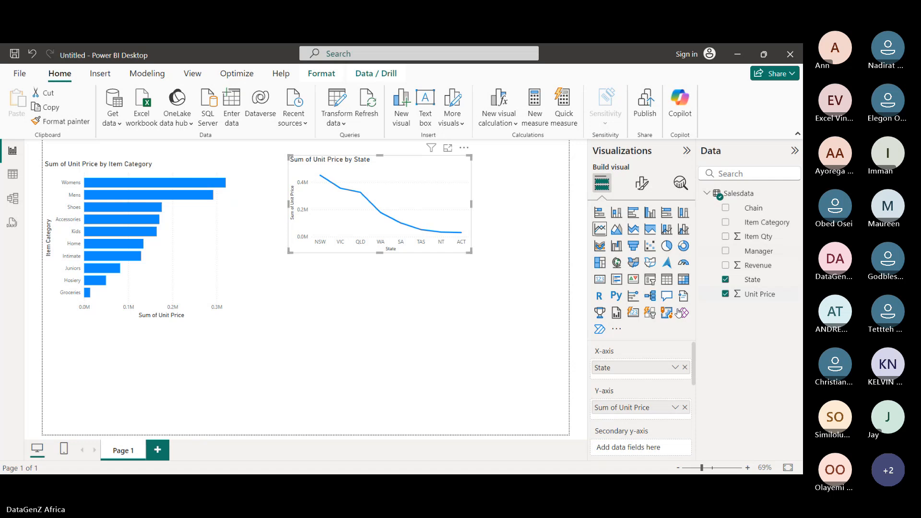
Step: Add a pie chart of Unit Price by Chain below the State line chart and enlarge it
click(552, 309)
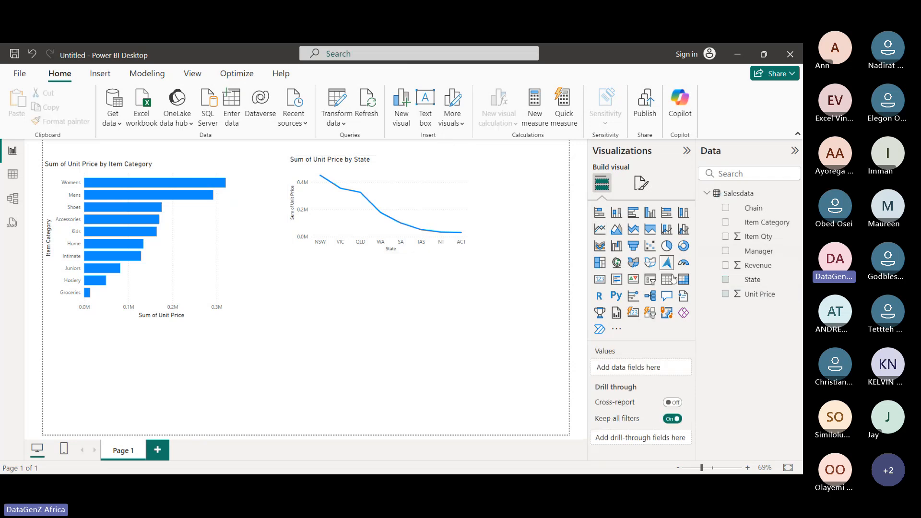
click(667, 246)
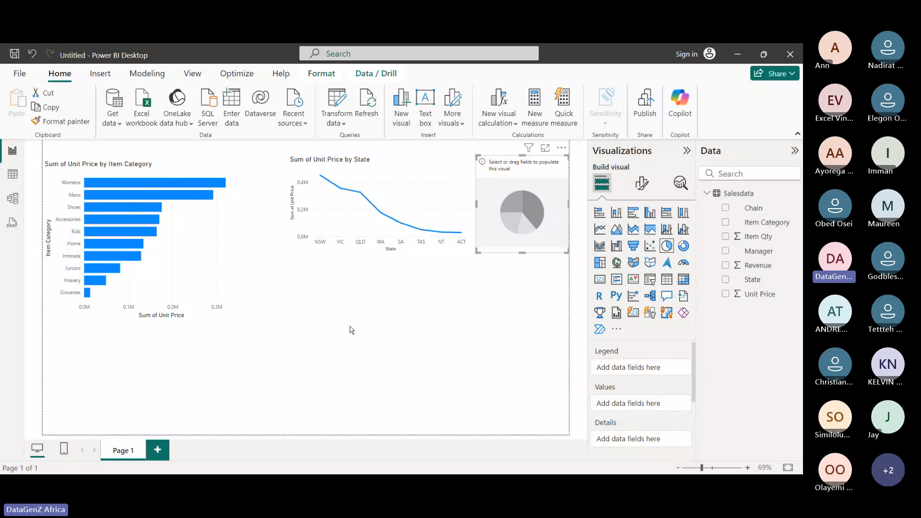
drag(513, 227, 345, 349)
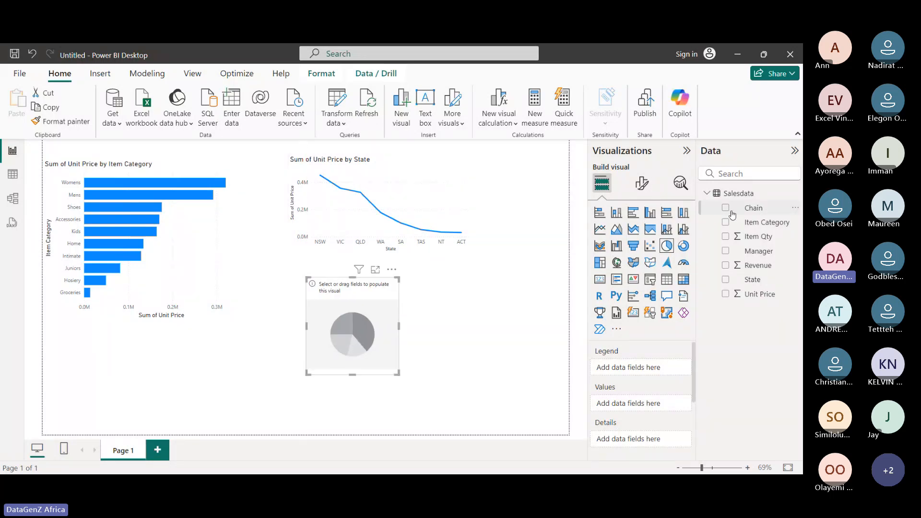
click(723, 208)
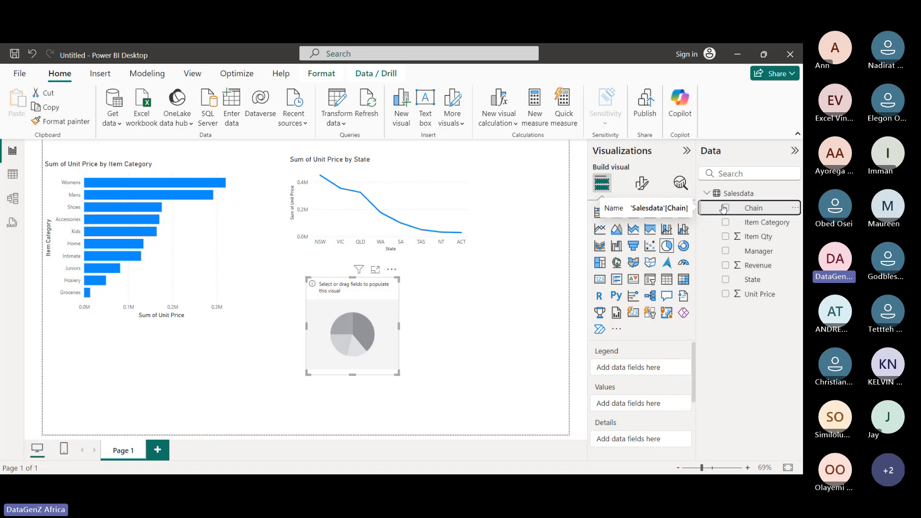
click(723, 208)
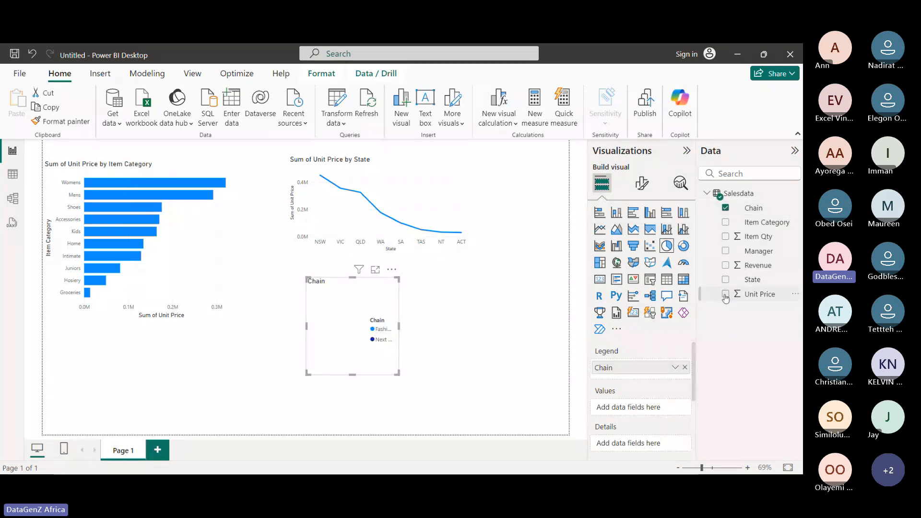
click(725, 295)
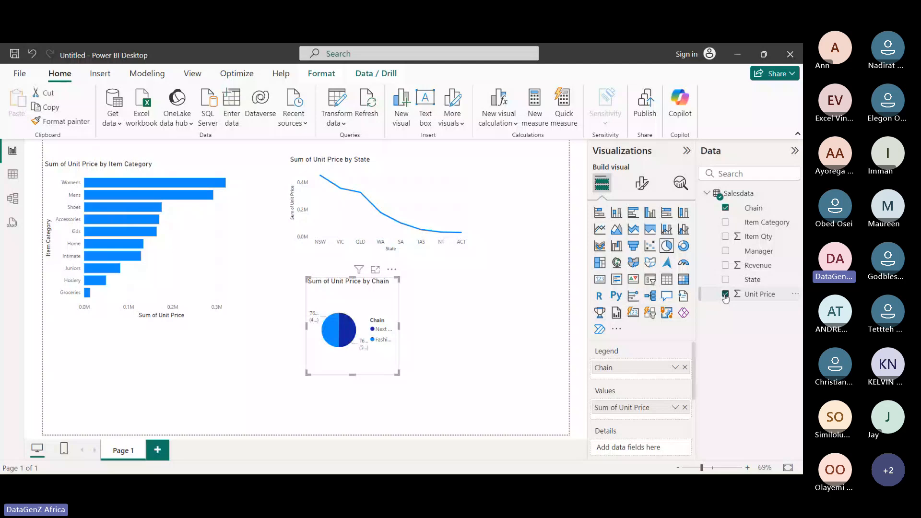
drag(397, 373, 483, 411)
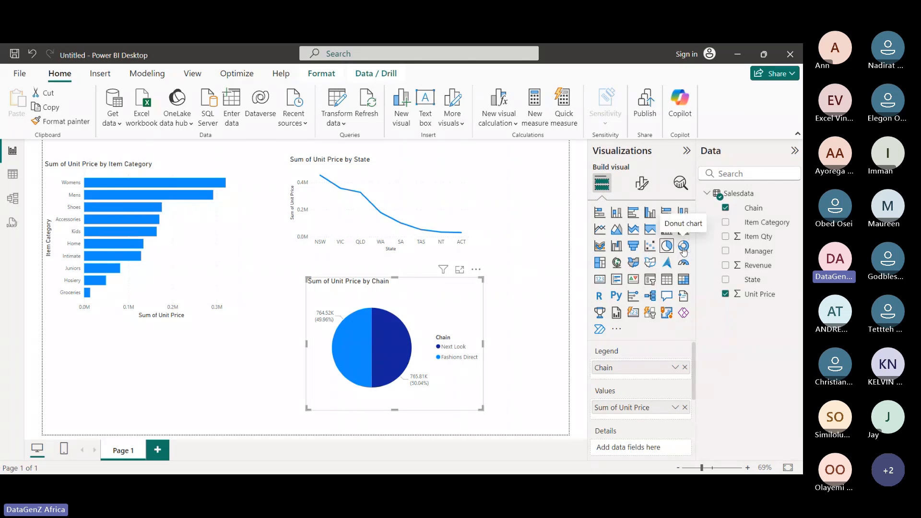
Step: Convert the Chain pie chart to a donut chart, and shrink it and the State line chart so they stack compactly
click(683, 246)
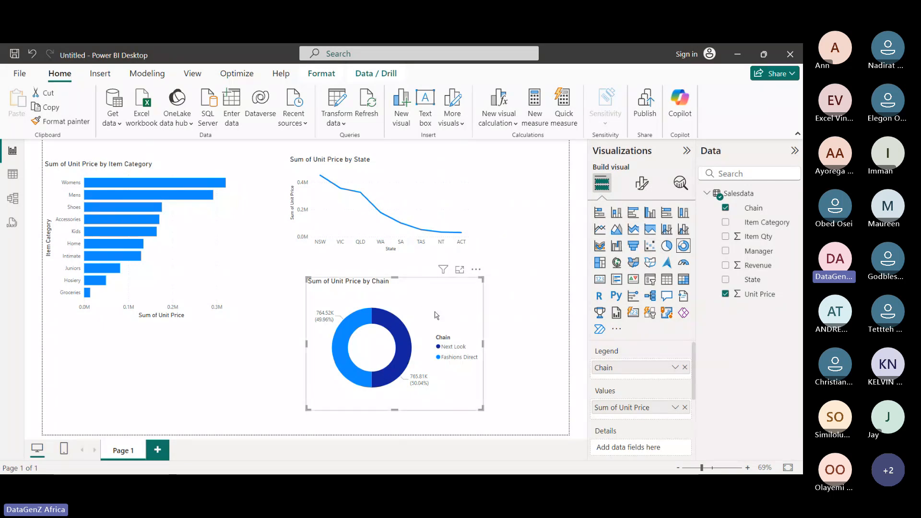
mouse_move(420, 310)
mouse_down()
mouse_move(422, 343)
mouse_move(415, 321)
mouse_up()
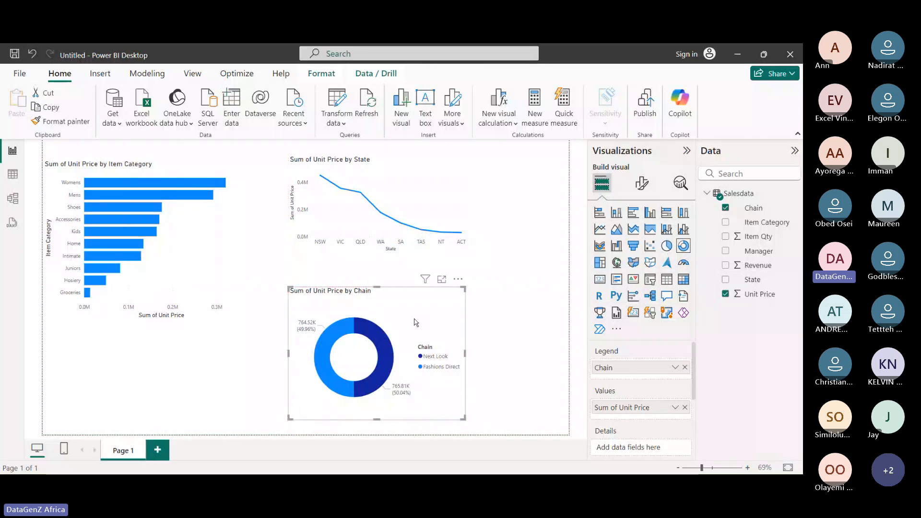
click(471, 254)
drag(471, 253, 434, 230)
drag(393, 307, 387, 266)
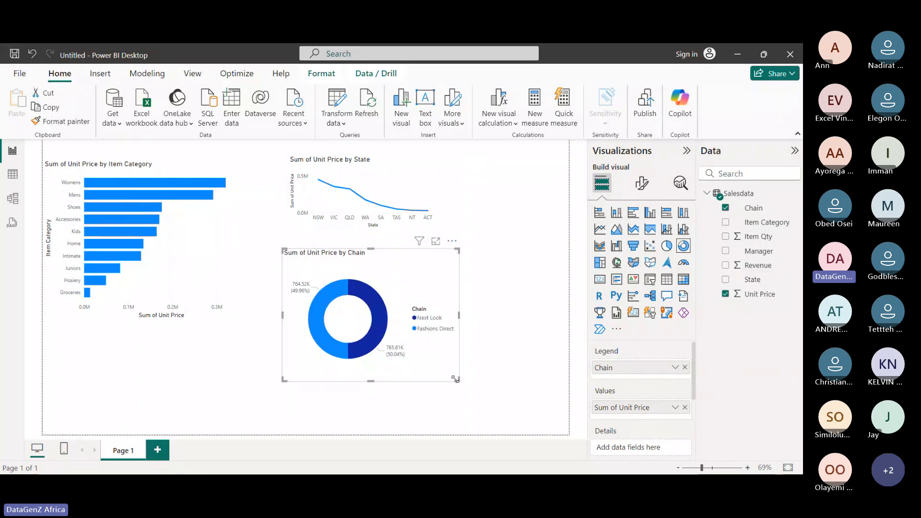
drag(457, 379, 426, 339)
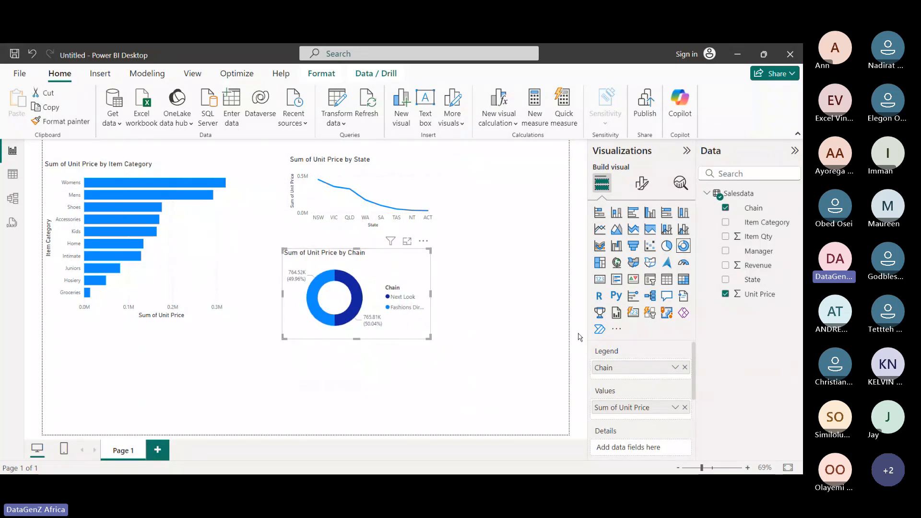
Step: Add an empty scatter chart and place it below the Chain donut chart
click(531, 319)
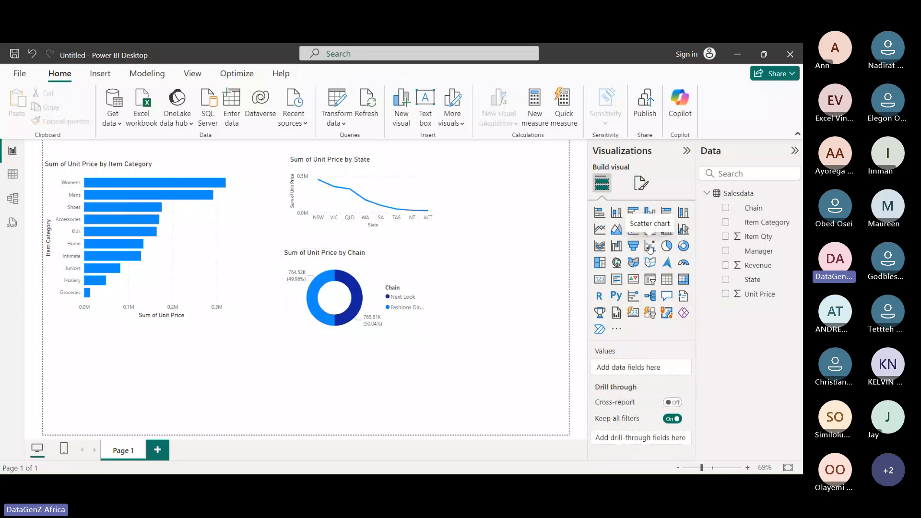
click(650, 246)
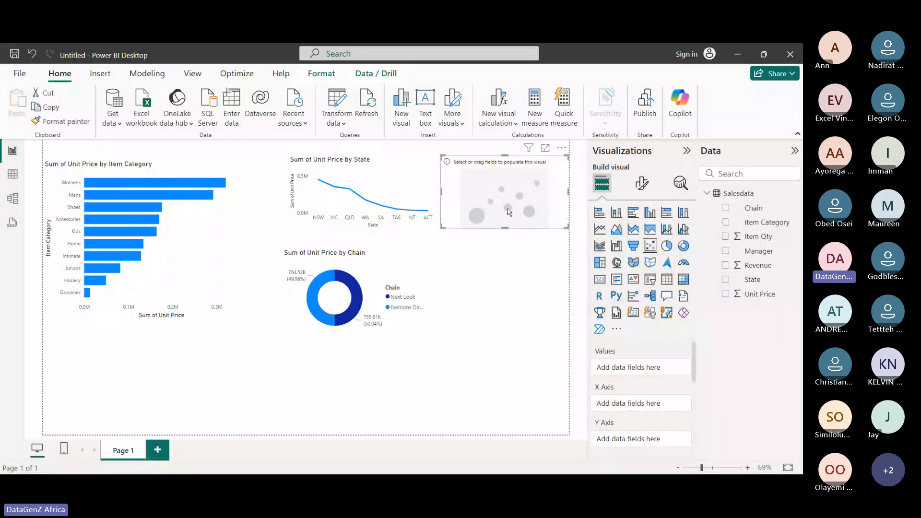
drag(509, 212, 360, 419)
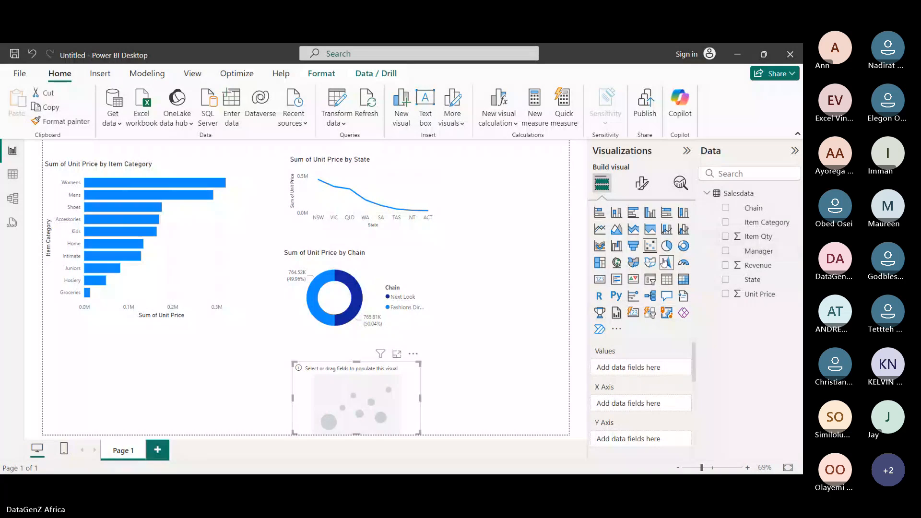
Step: Try plotting Unit Price with Revenue in the scatter chart, and replace Revenue with Item Category
click(725, 294)
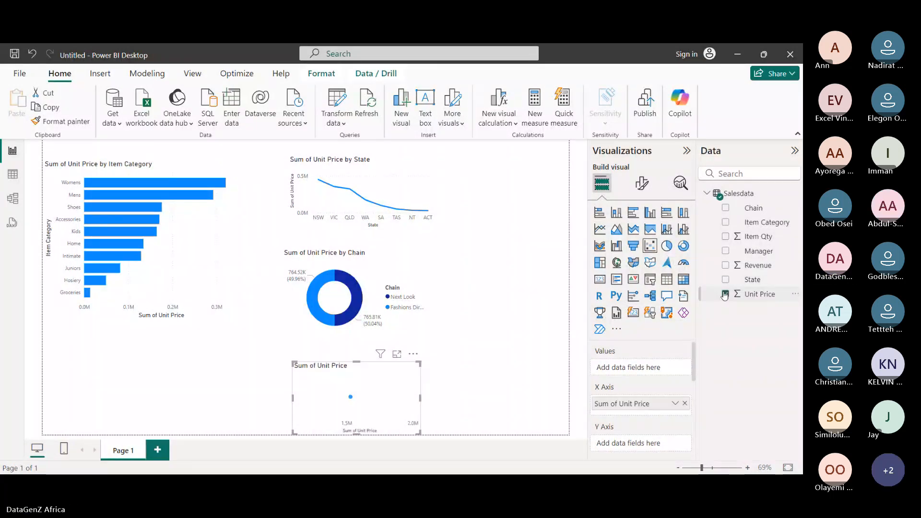
click(726, 266)
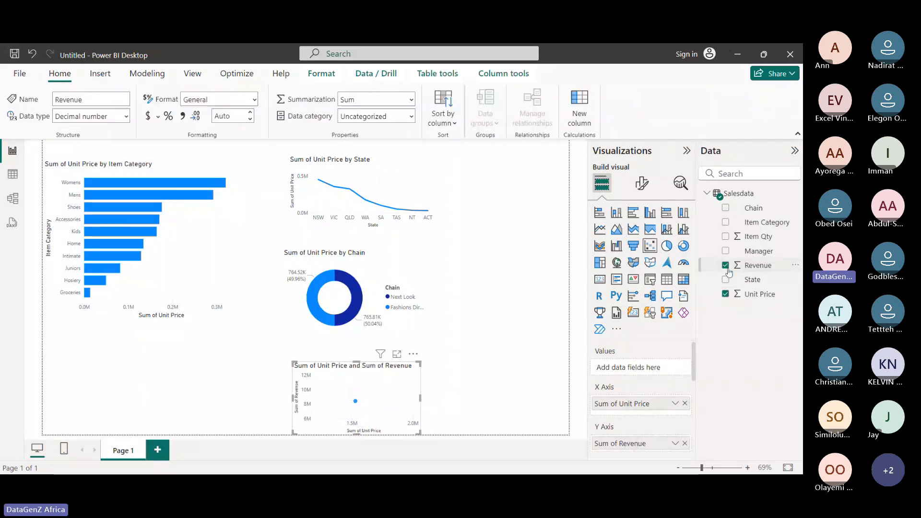
click(726, 265)
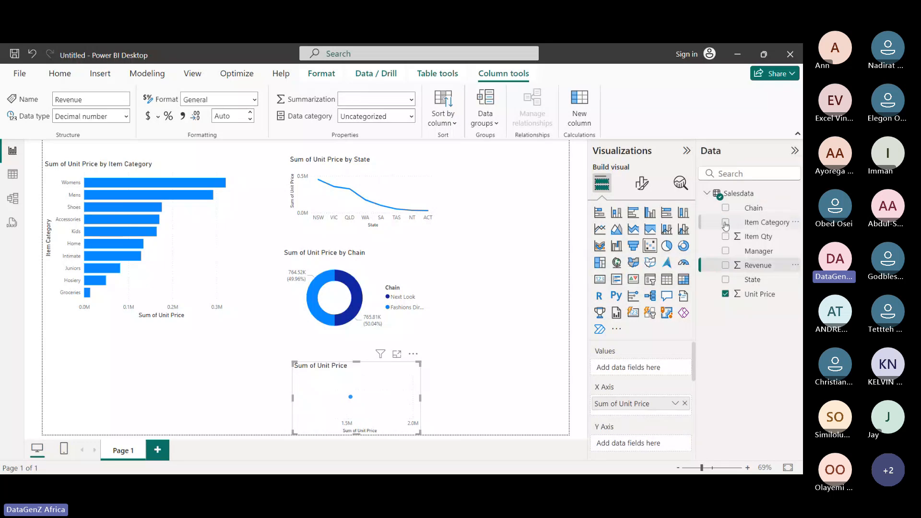
click(725, 223)
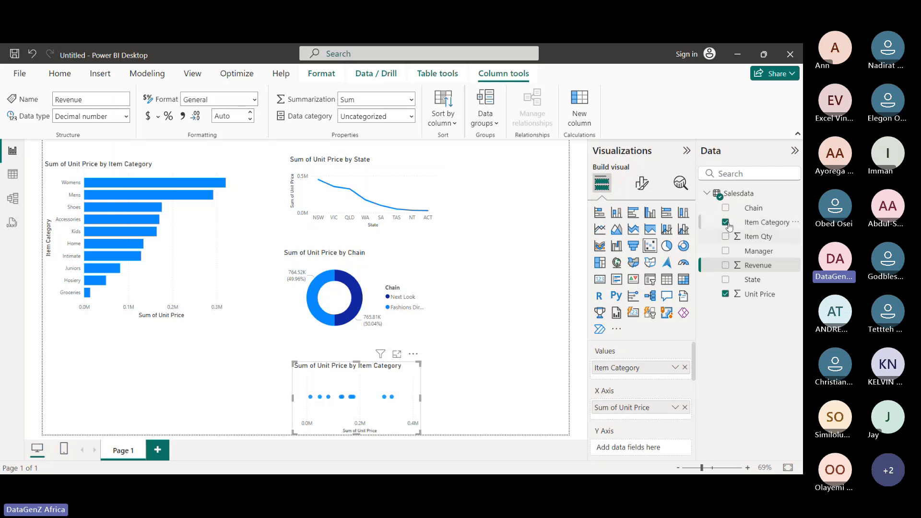
Step: Swap Unit Price for Revenue on the scatter chart's X axis, and clear all fields from the chart
click(726, 294)
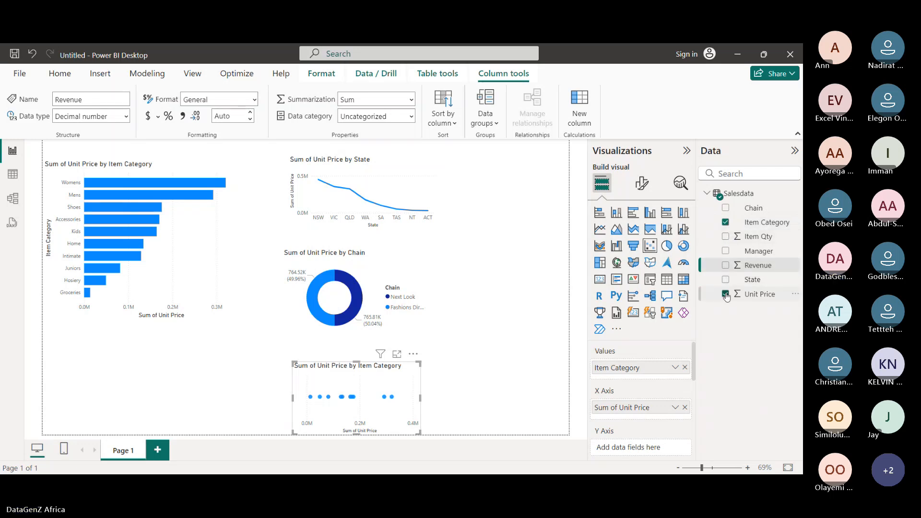
click(725, 295)
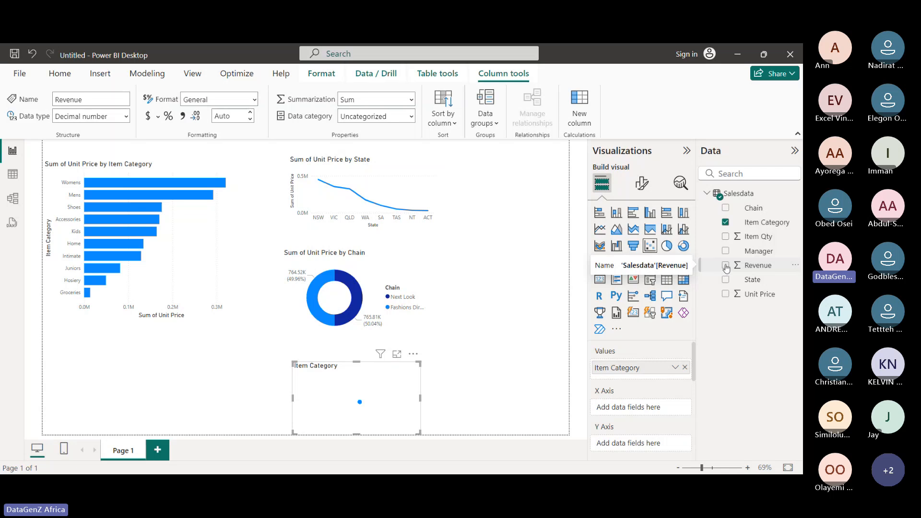
click(726, 266)
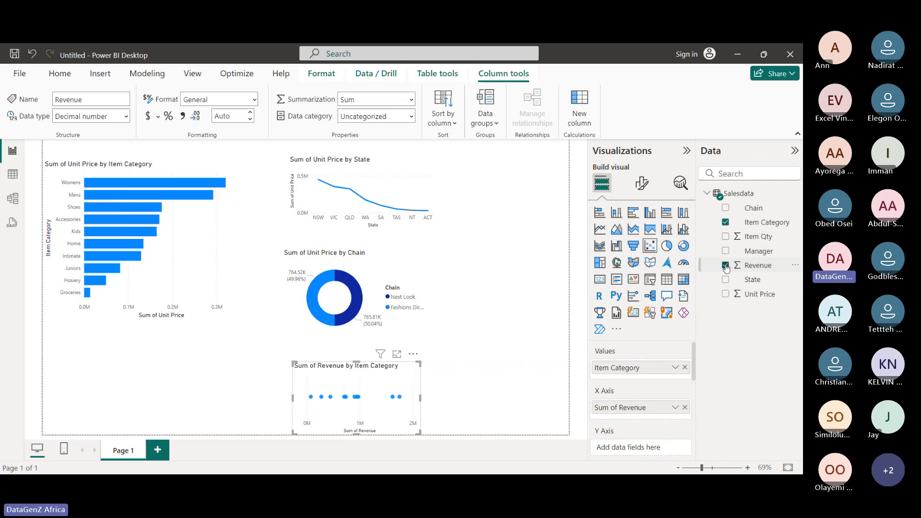
click(725, 266)
click(727, 222)
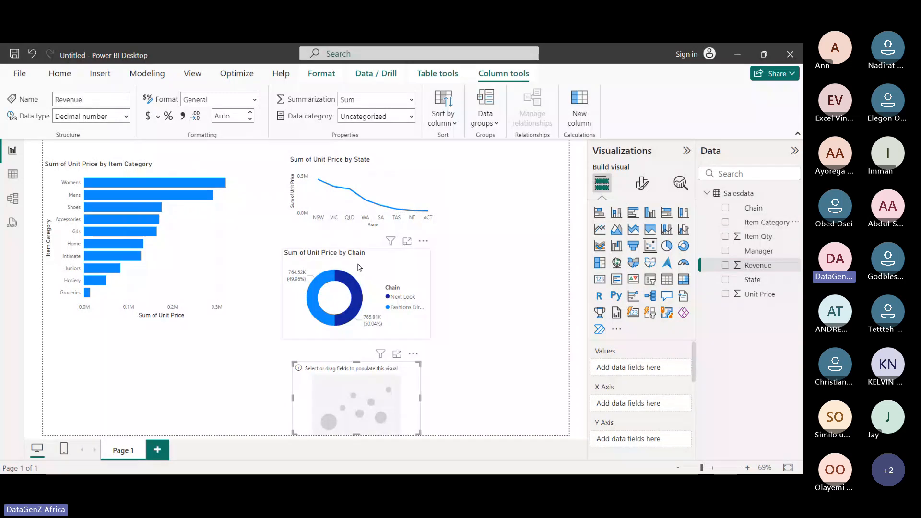
Step: Move the Chain donut chart to the upper right of the page, and shift the State line chart beside it
drag(421, 244, 553, 215)
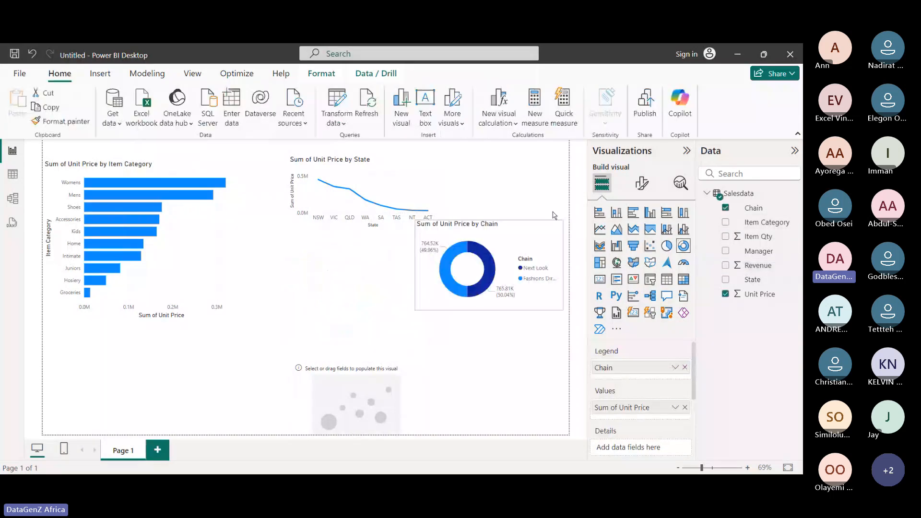
drag(552, 216, 558, 169)
drag(365, 185, 336, 202)
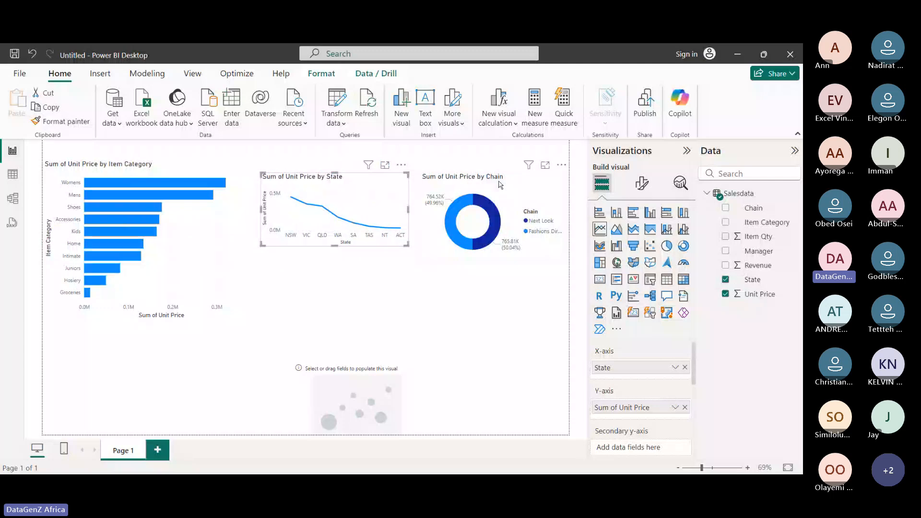
drag(501, 185, 498, 180)
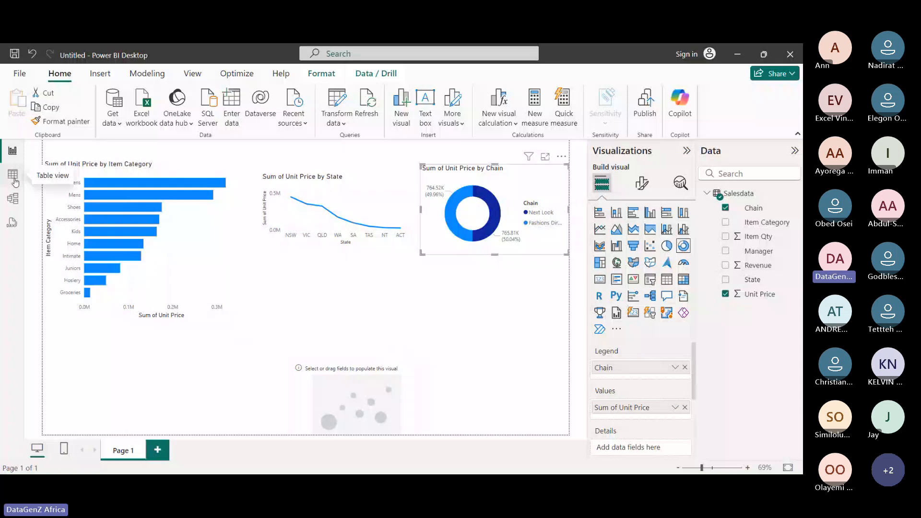
Step: Check the State column's values in the data table, and delete the empty scatter chart from the report page
click(13, 175)
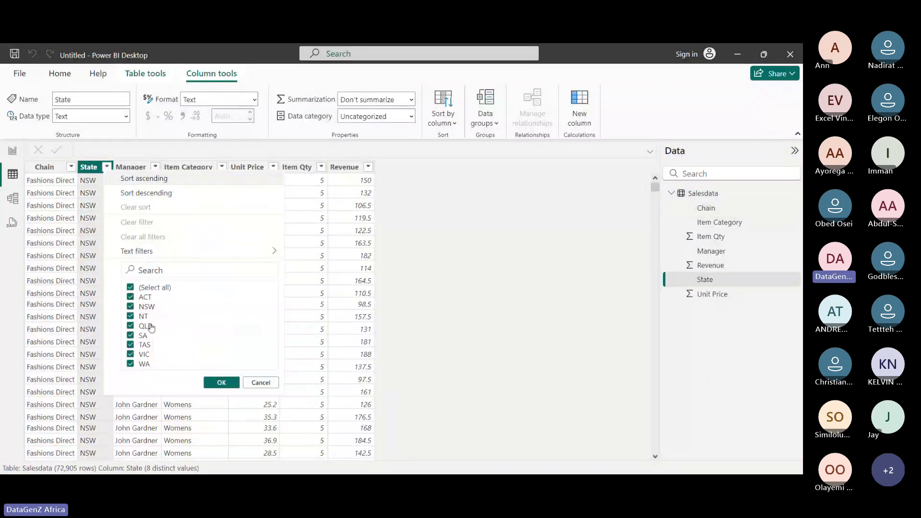
click(13, 151)
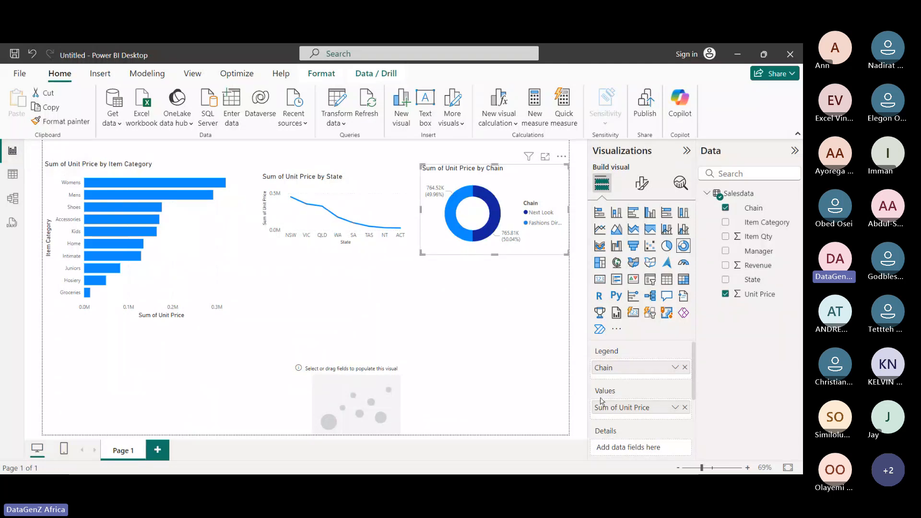
click(363, 392)
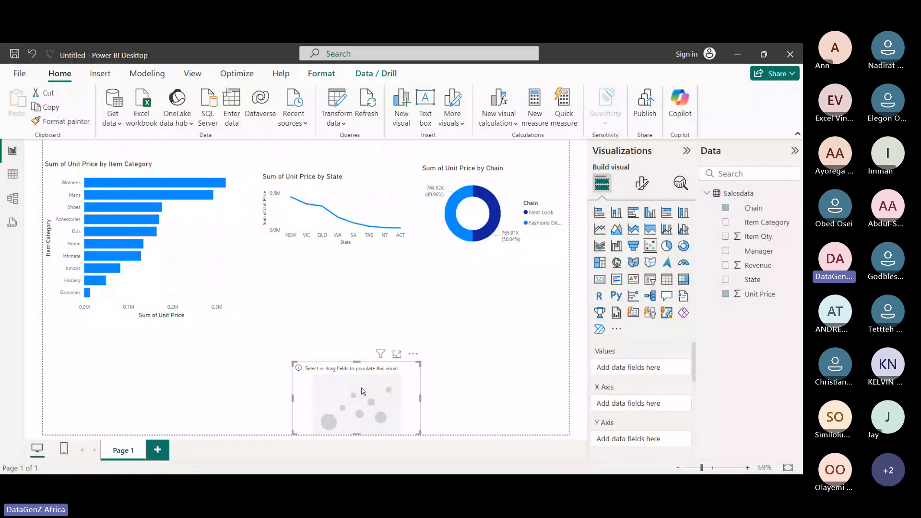
key(Delete)
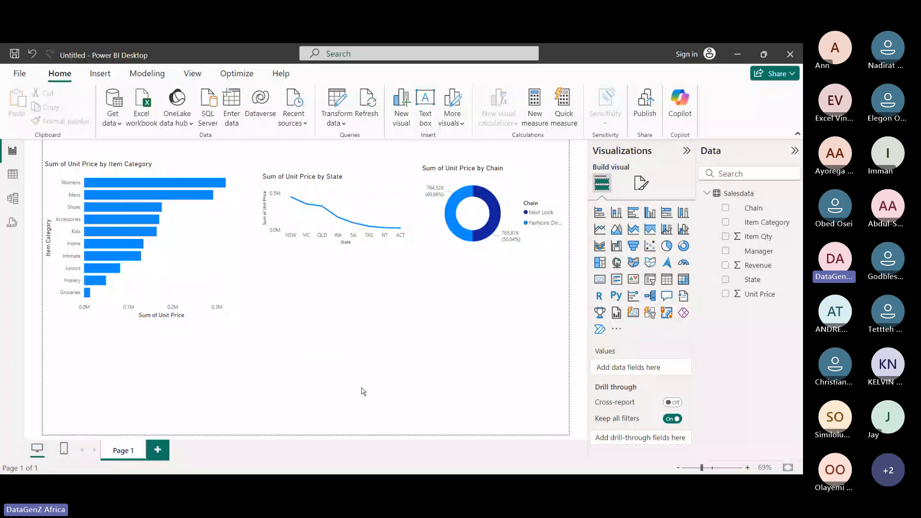
Step: Add a filled map with State as its location, placed and enlarged below the State line and Chain donut charts
click(654, 263)
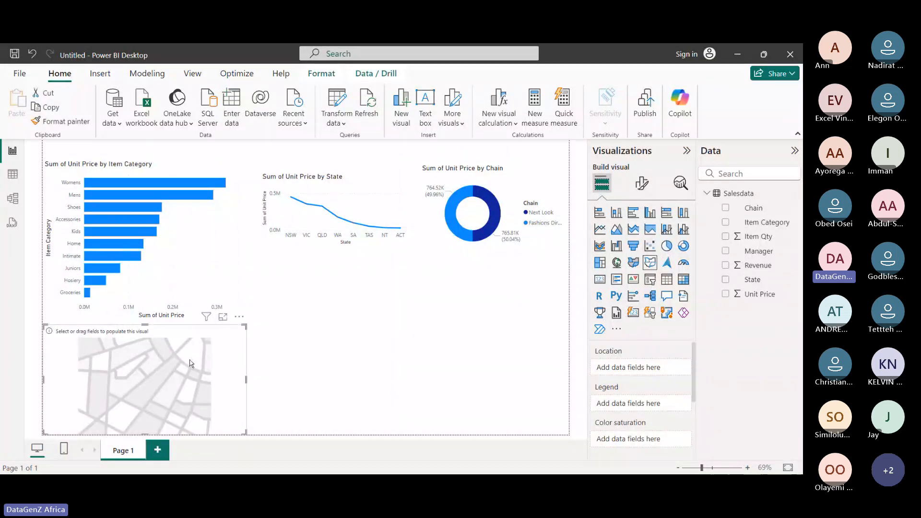
drag(187, 367, 399, 334)
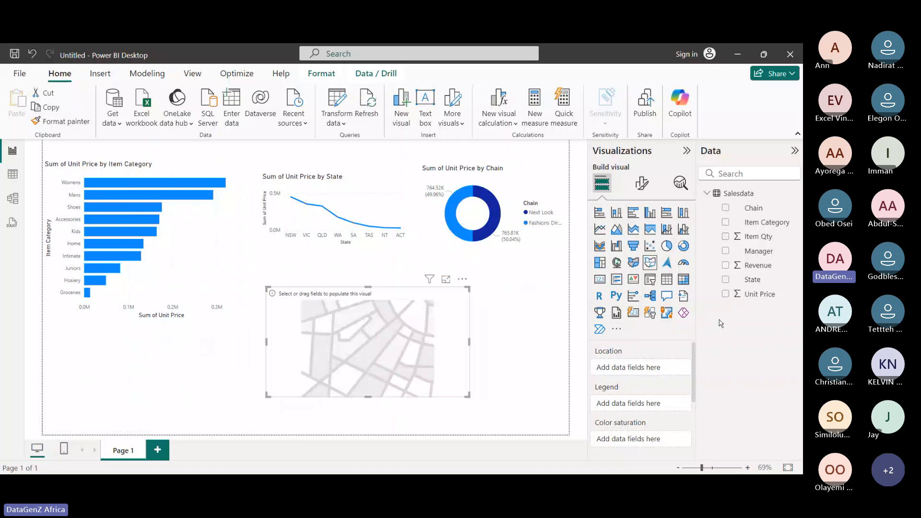
click(725, 279)
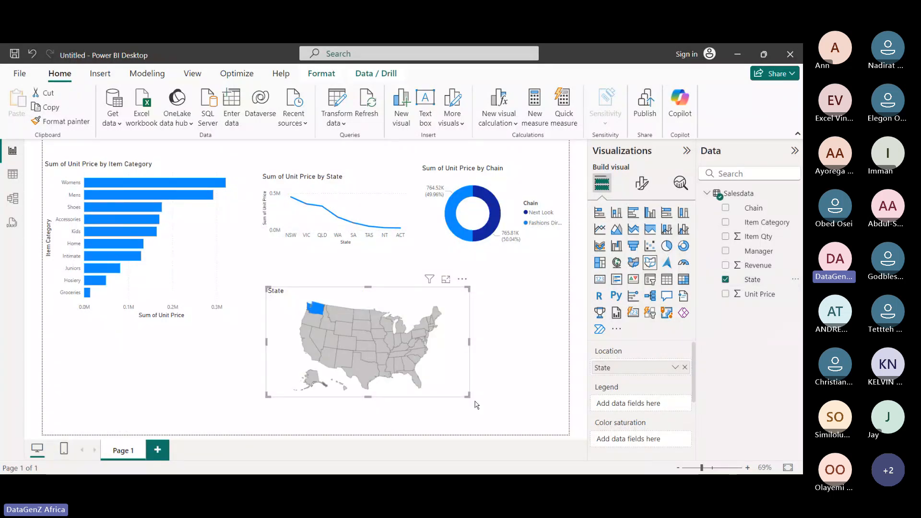
drag(467, 395, 523, 427)
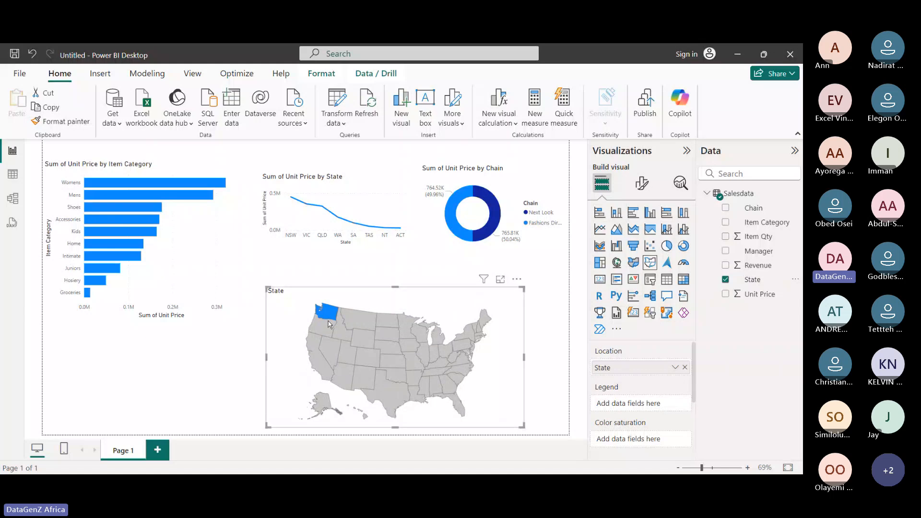
Step: Test cross-filtering the page by WA on the map, clearing the selection, and widen the map slightly
mouse_move(328, 316)
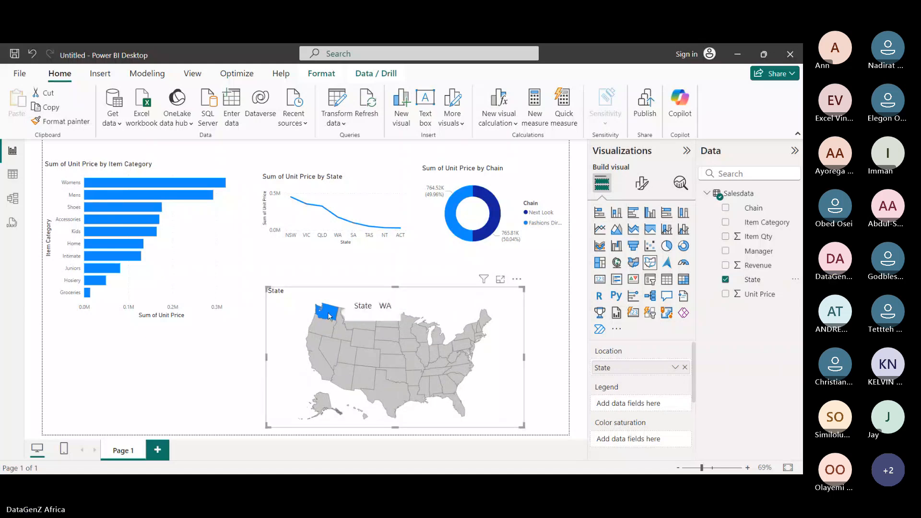
click(329, 316)
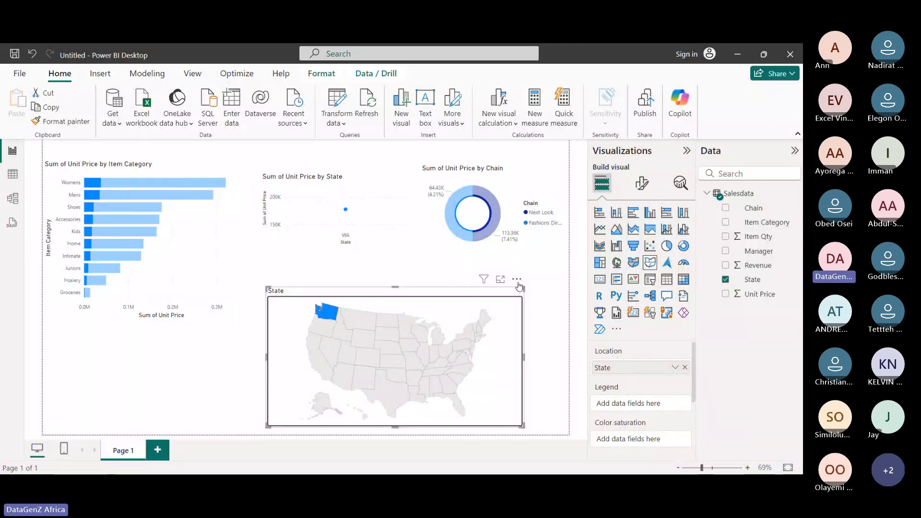
click(439, 276)
click(411, 305)
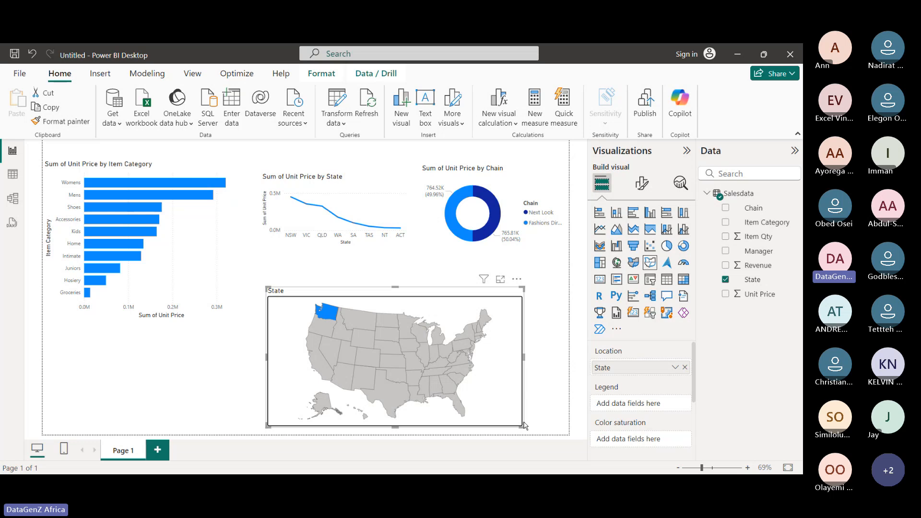
drag(524, 426, 536, 426)
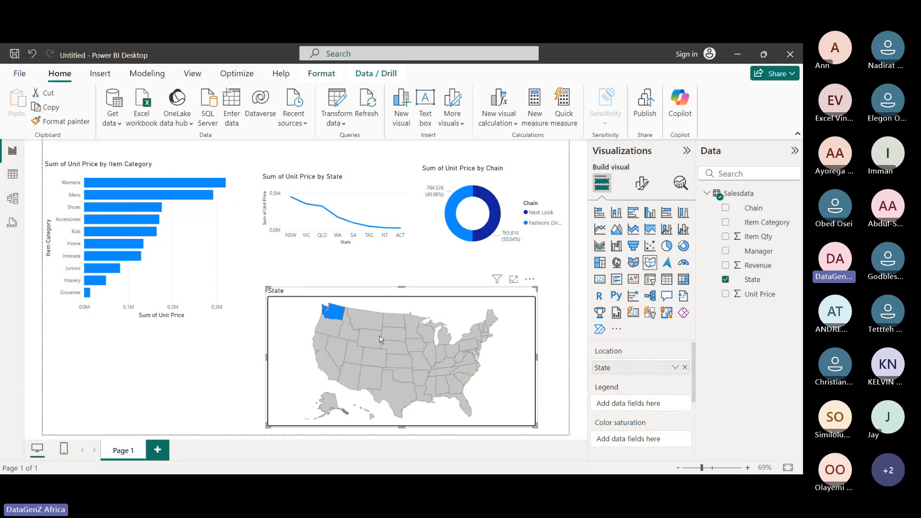
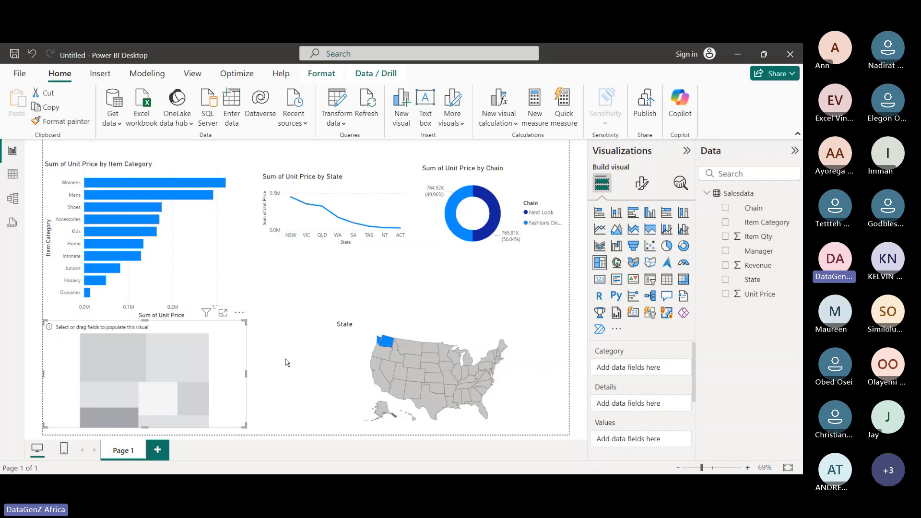
Step: Move the empty treemap toward the page's centre below the bar chart, and plot Item Qty by Item Category in it
drag(193, 386, 244, 377)
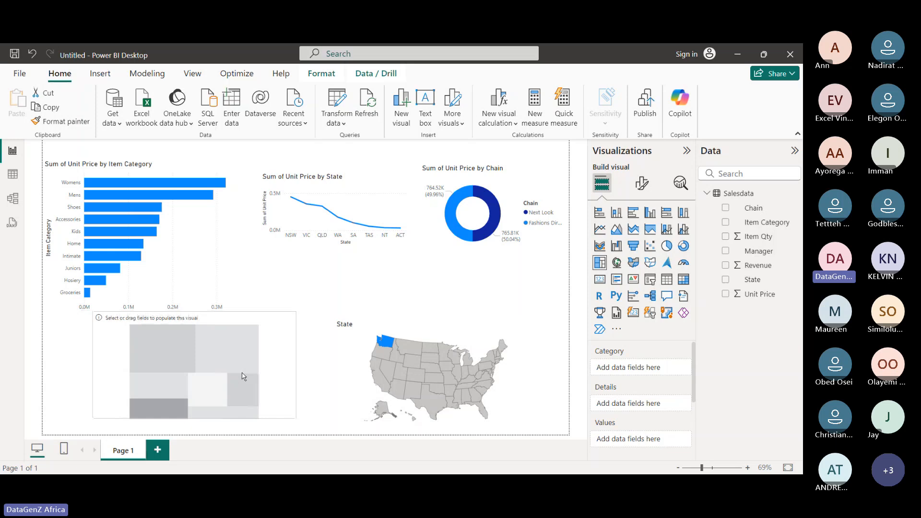
click(725, 222)
click(725, 236)
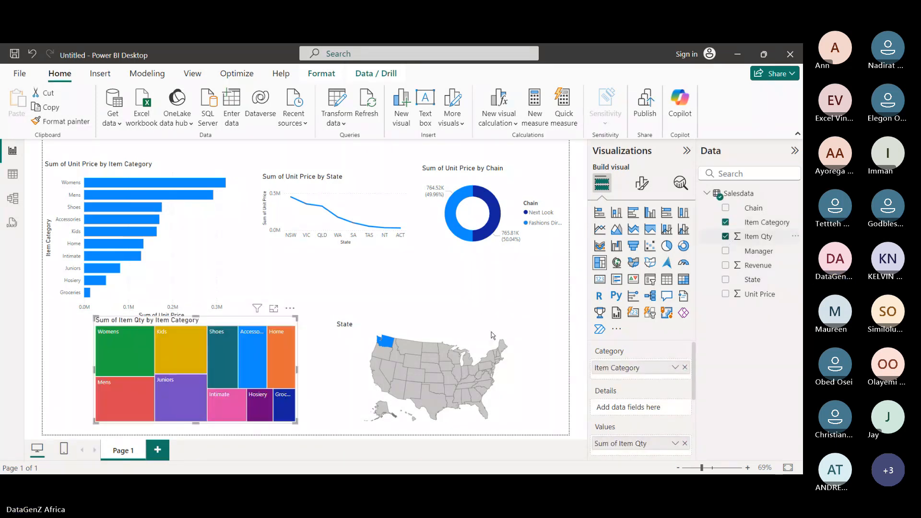
Step: Inspect the treemap's Item Qty values for the Womens, Kids, Shoes, Home and Mens categories
mouse_move(123, 349)
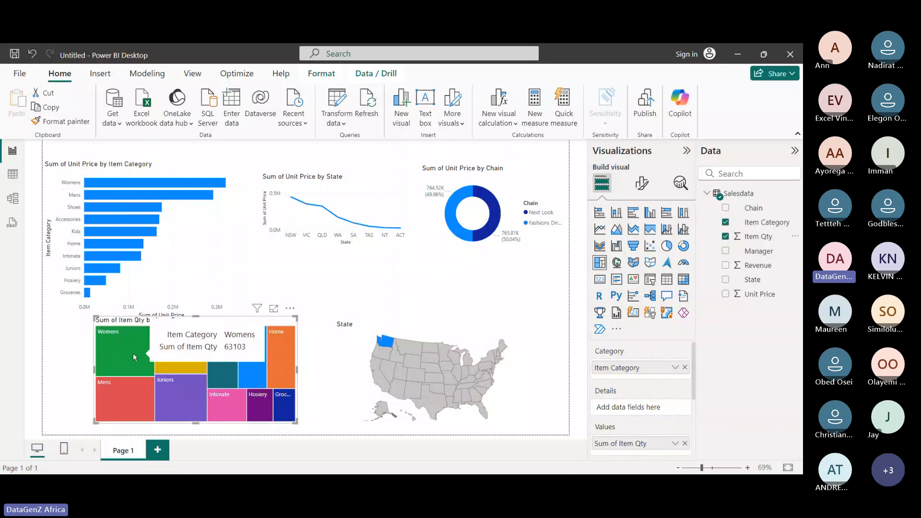
mouse_move(179, 359)
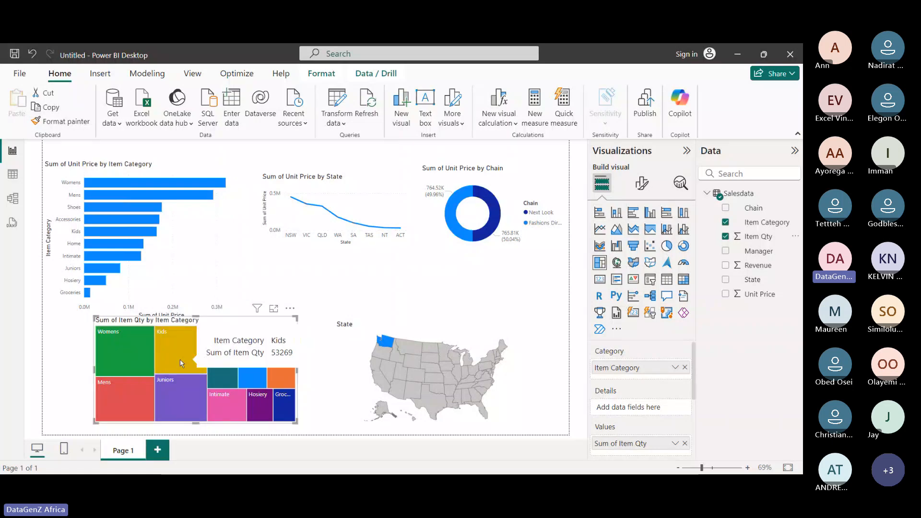
mouse_move(228, 381)
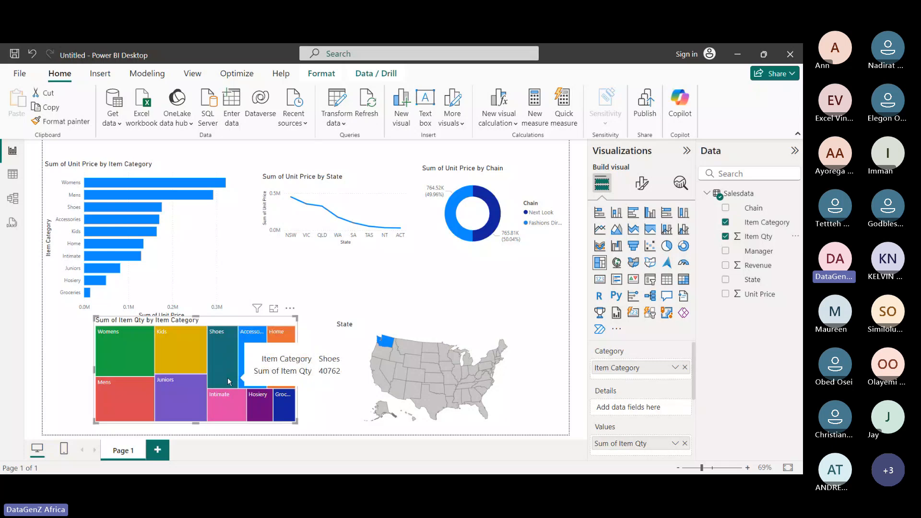
mouse_move(287, 372)
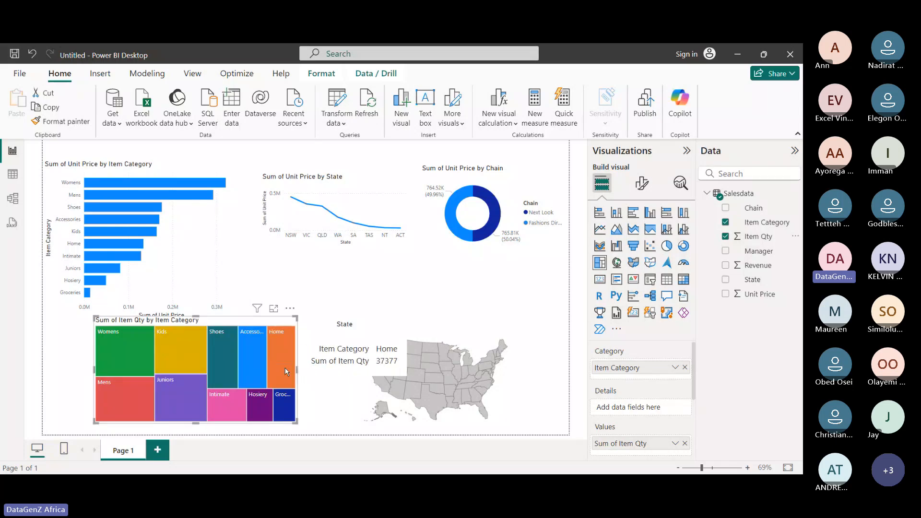
mouse_move(127, 408)
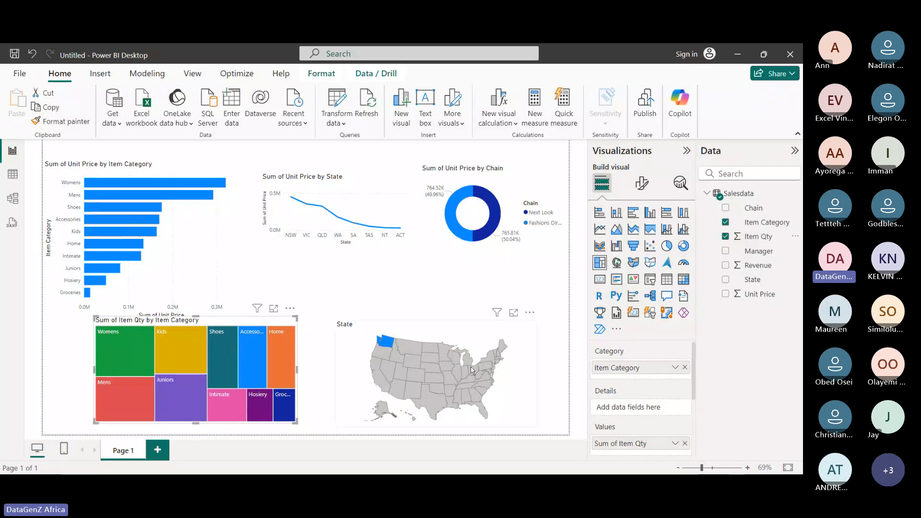
Step: Shrink the State map to free space beside it, and undo a trial conversion of the map to a slicer
click(459, 335)
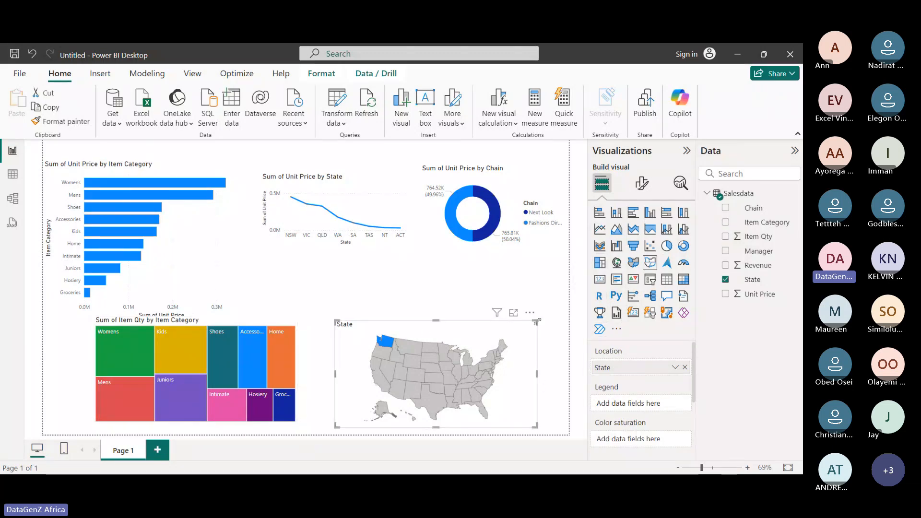
drag(537, 320, 443, 328)
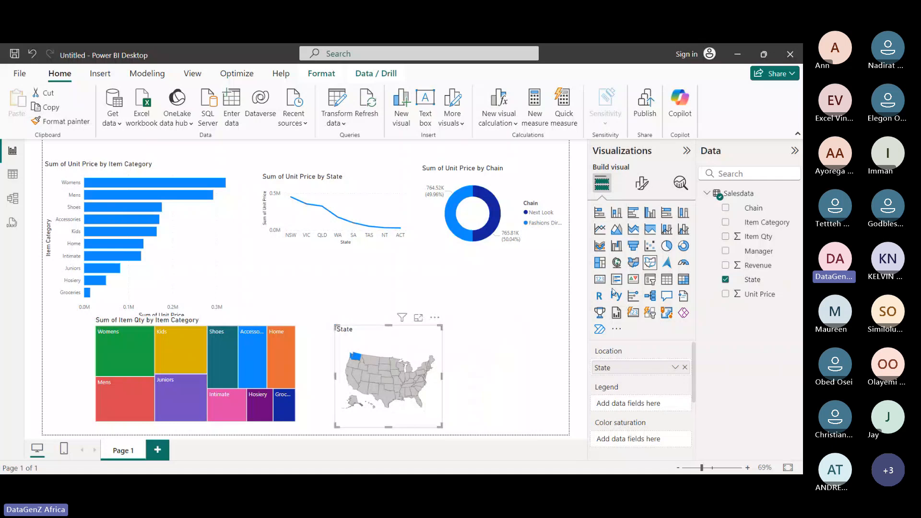
click(650, 280)
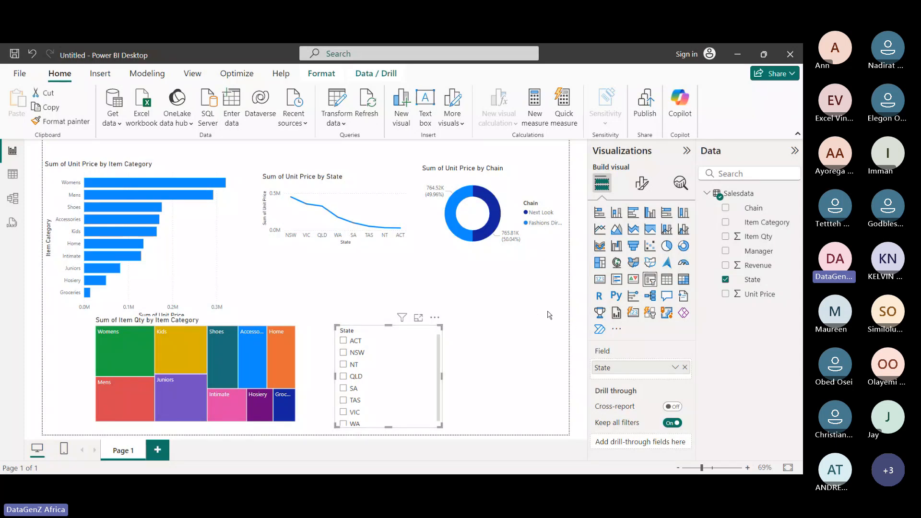
key(ctrl+z)
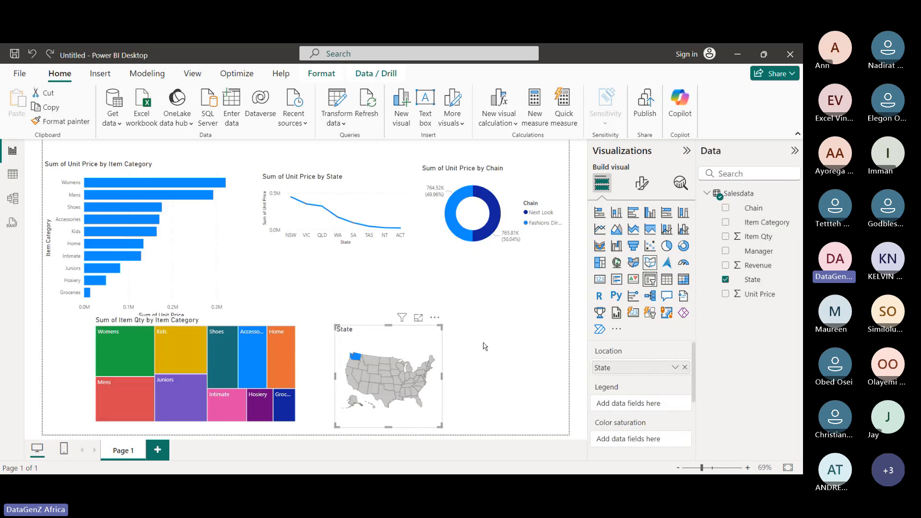
Step: Add a separate empty slicer below the Chain donut chart, and make it narrower
click(512, 335)
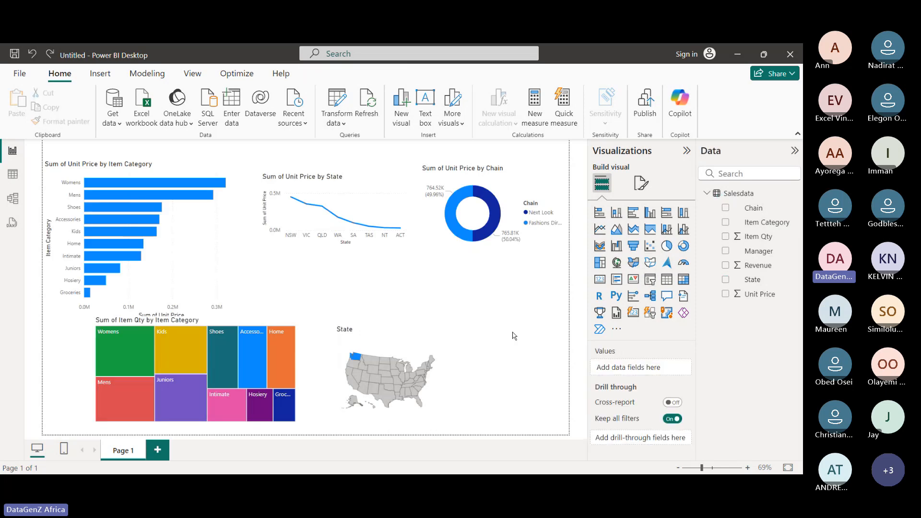
click(654, 284)
drag(388, 312, 537, 318)
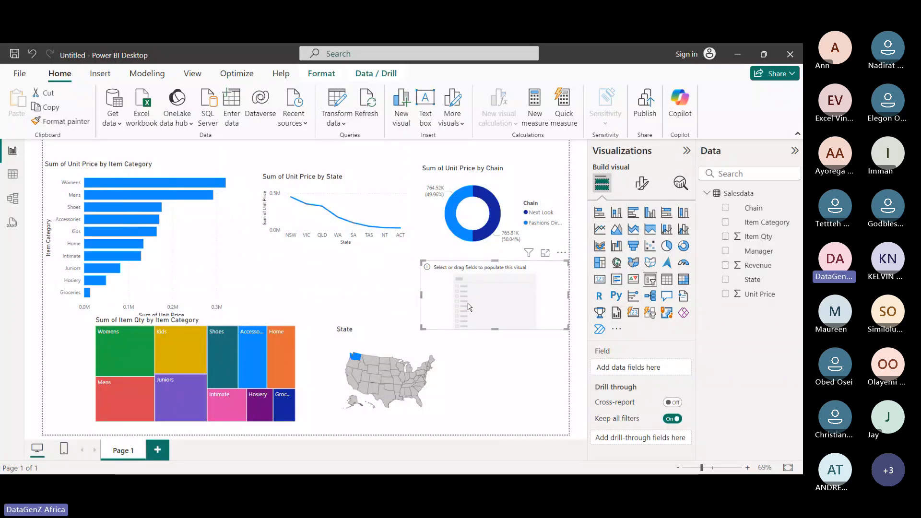
drag(422, 295, 528, 303)
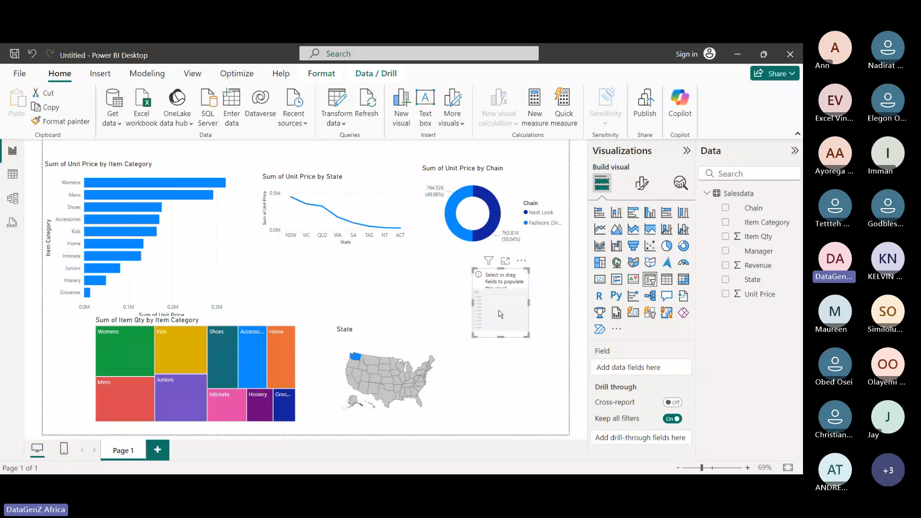
Step: Assign the Chain field to the slicer, and shorten the slicer to fit its two options
click(12, 173)
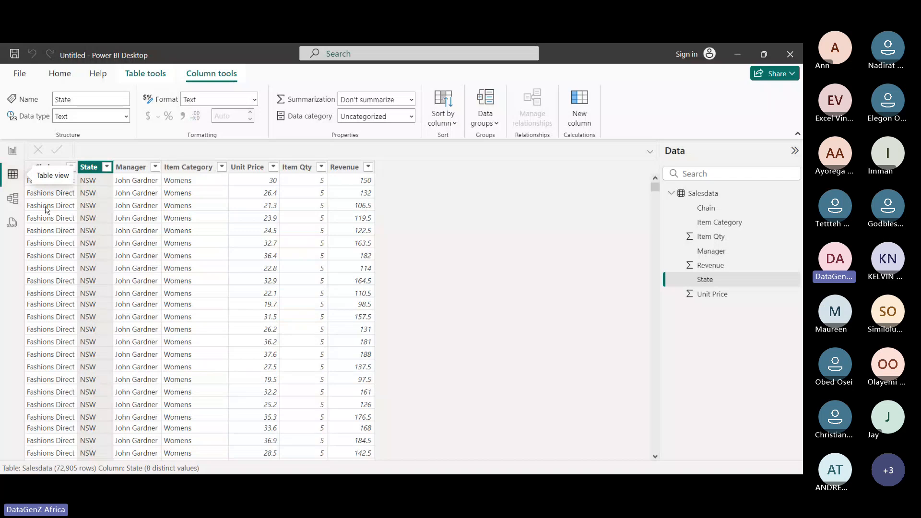
click(12, 150)
click(725, 209)
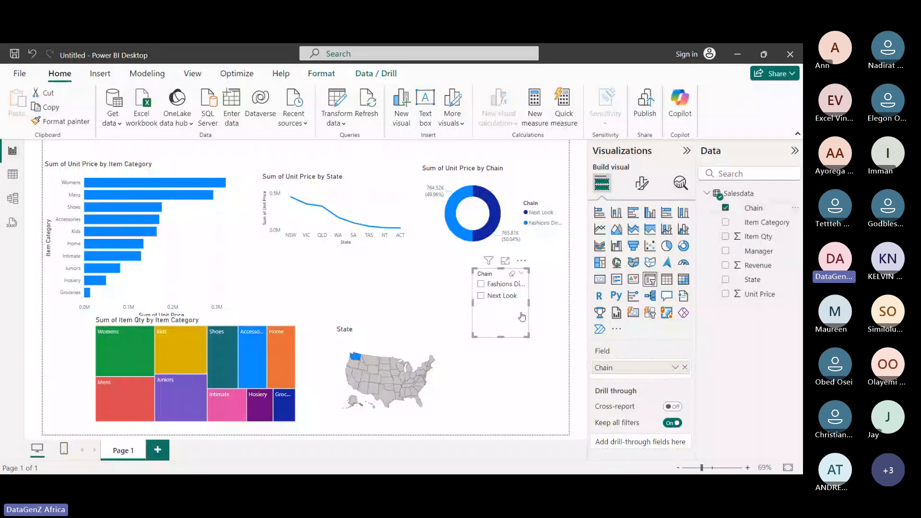
drag(501, 334, 516, 311)
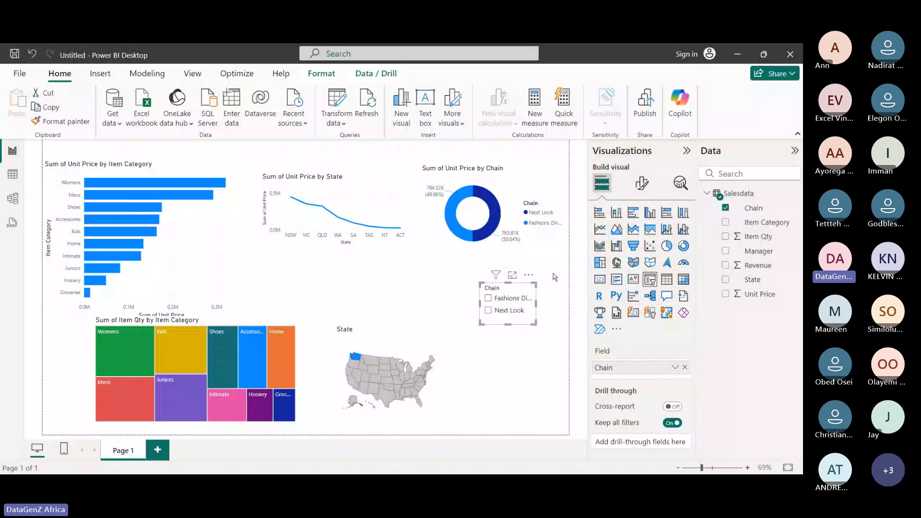
Step: Try the Dropdown style on the Chain slicer, and preview its list of options
click(640, 183)
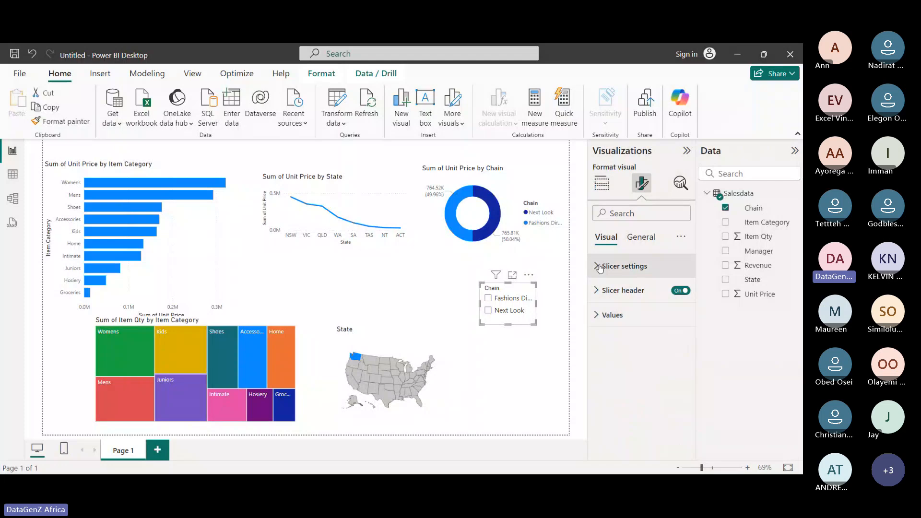
click(600, 267)
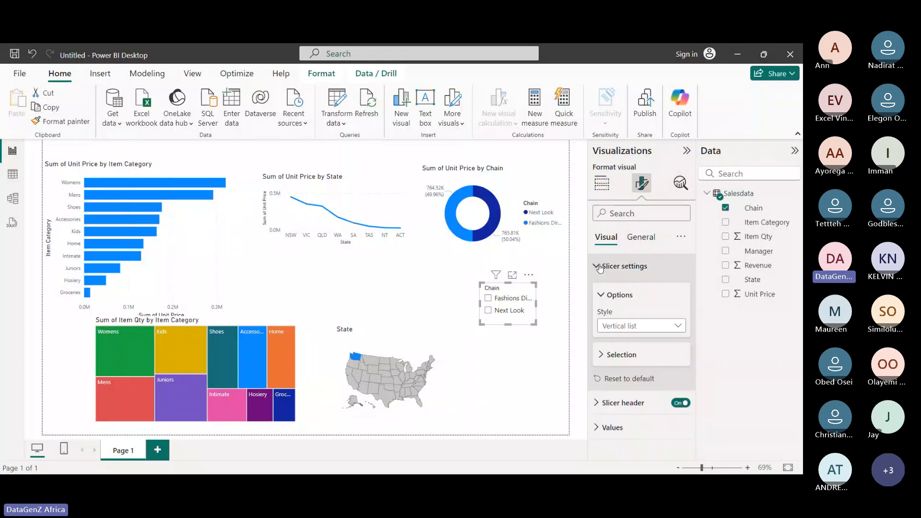
click(673, 326)
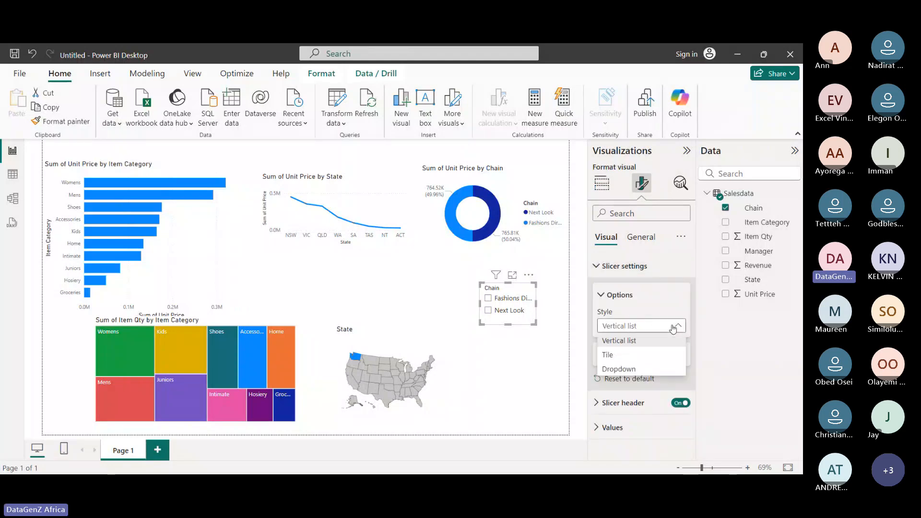
click(622, 369)
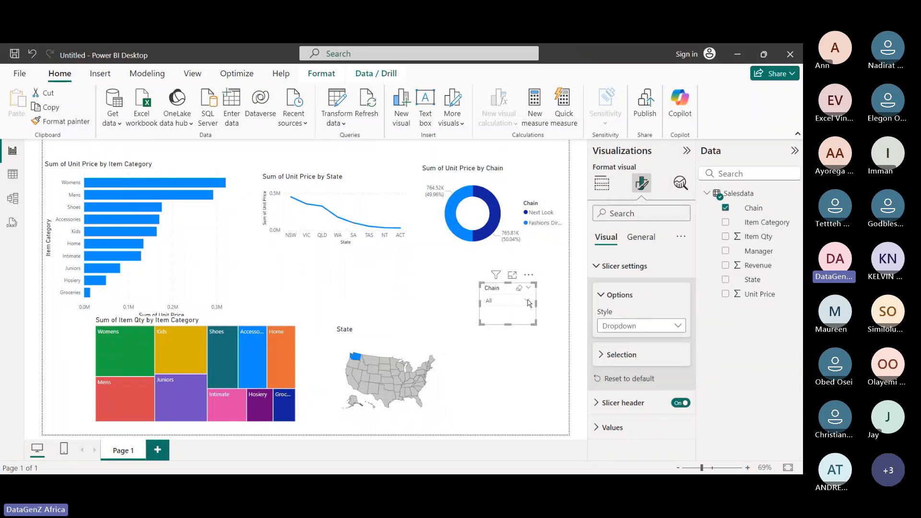
click(529, 301)
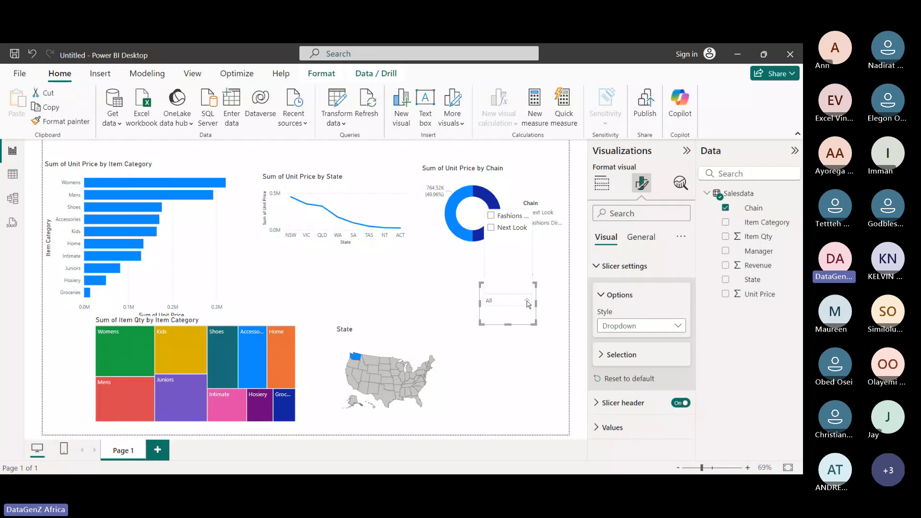
click(528, 302)
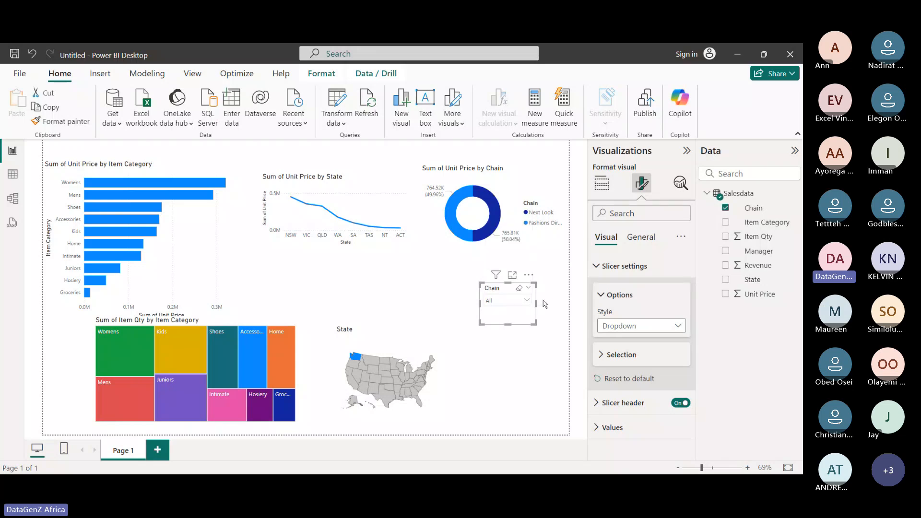
Step: Set the Chain slicer's style to Tile, widen it to show both options side by side, and reduce its height
click(676, 327)
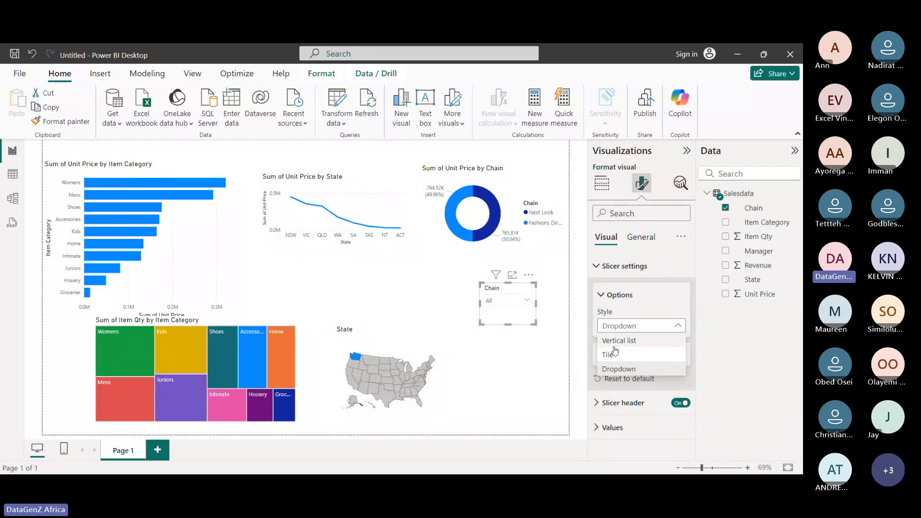
click(612, 353)
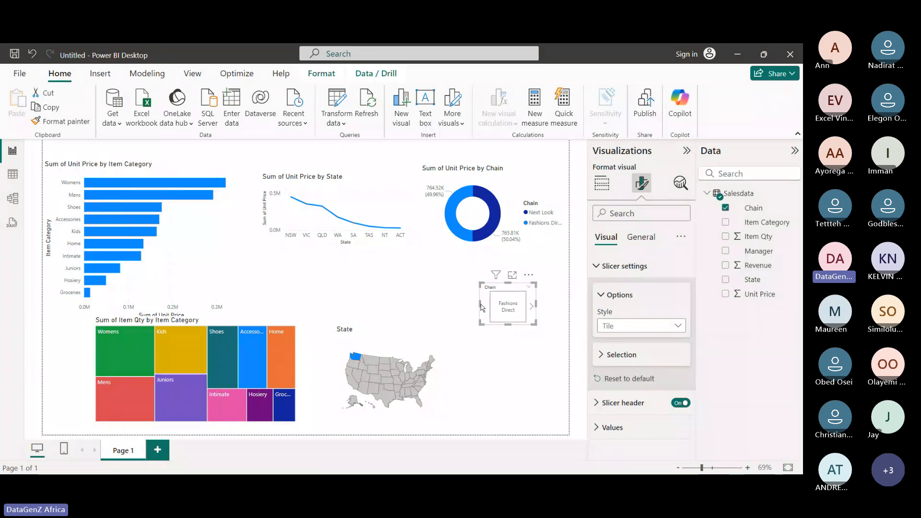
drag(480, 304, 404, 309)
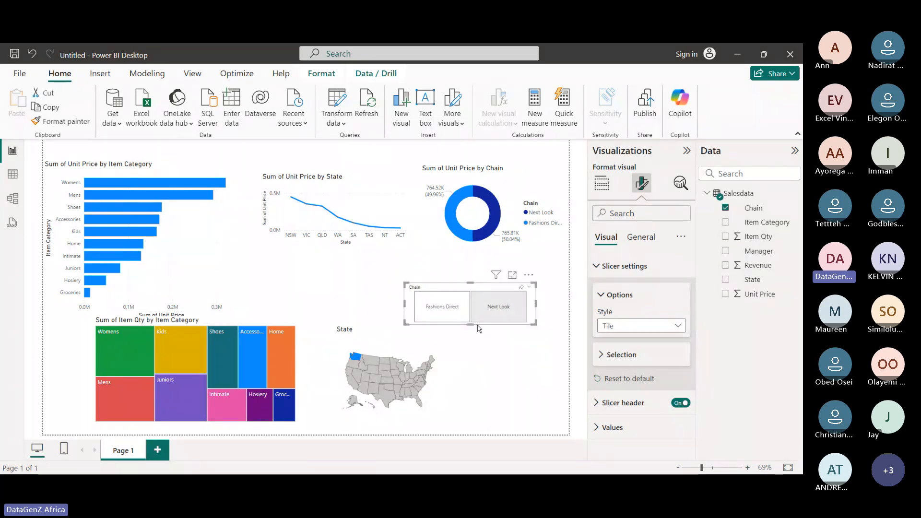
drag(470, 325, 467, 308)
Step: Filter the report by Fashions Direct and by Next Look in the Chain slicer, and nudge the slicer's position
click(456, 301)
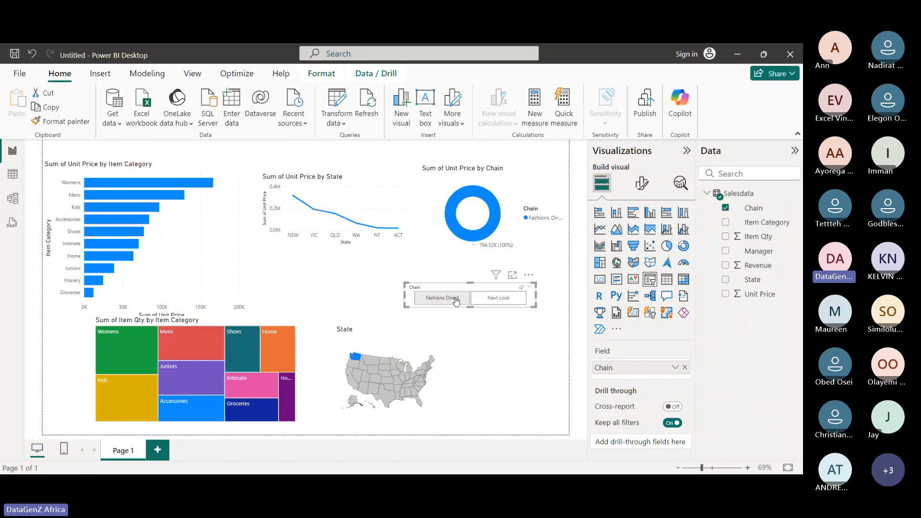
click(502, 299)
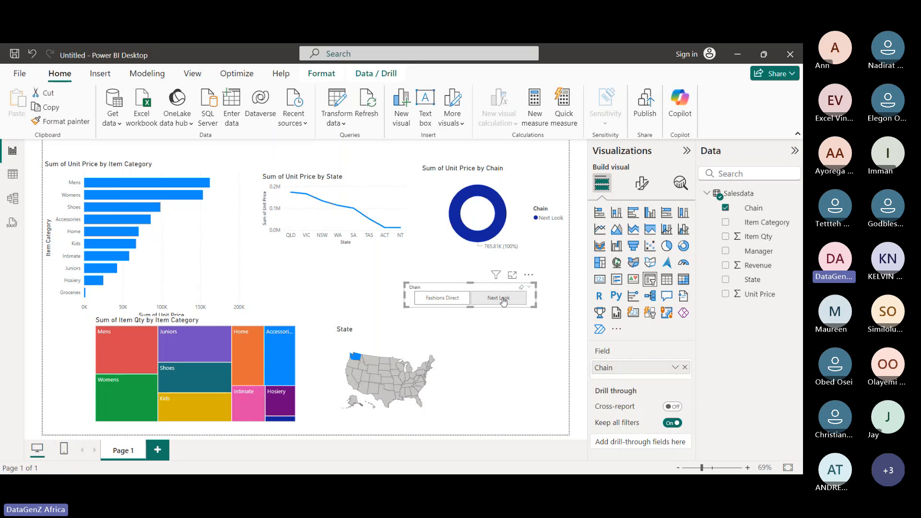
click(503, 301)
mouse_move(472, 285)
mouse_down()
mouse_move(474, 305)
mouse_move(464, 289)
mouse_up()
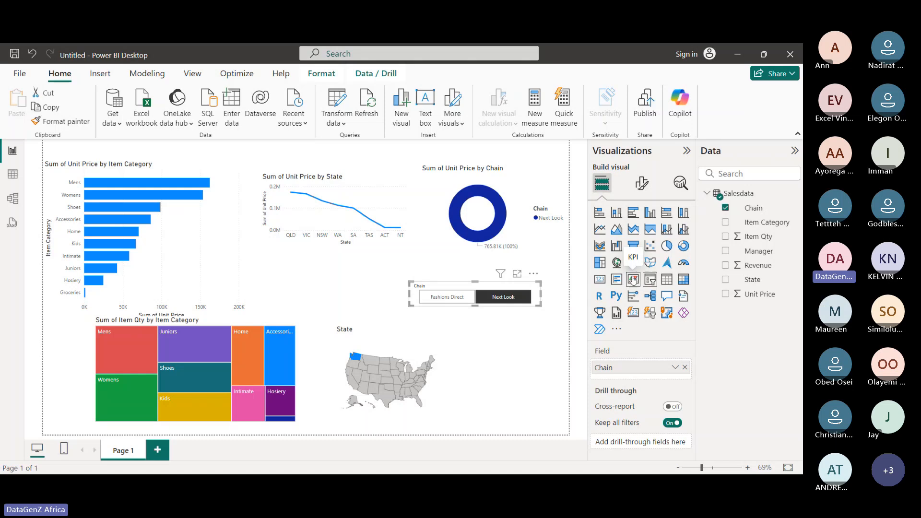
click(633, 313)
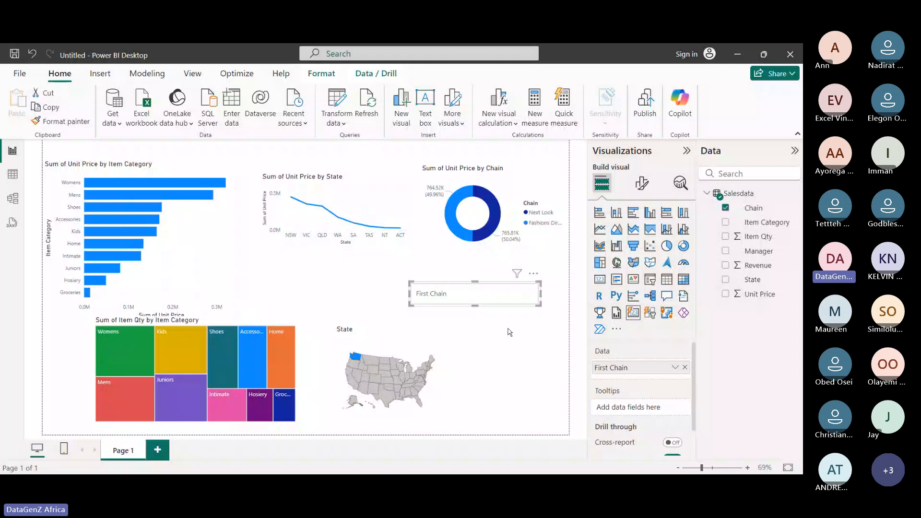
key(ctrl+z)
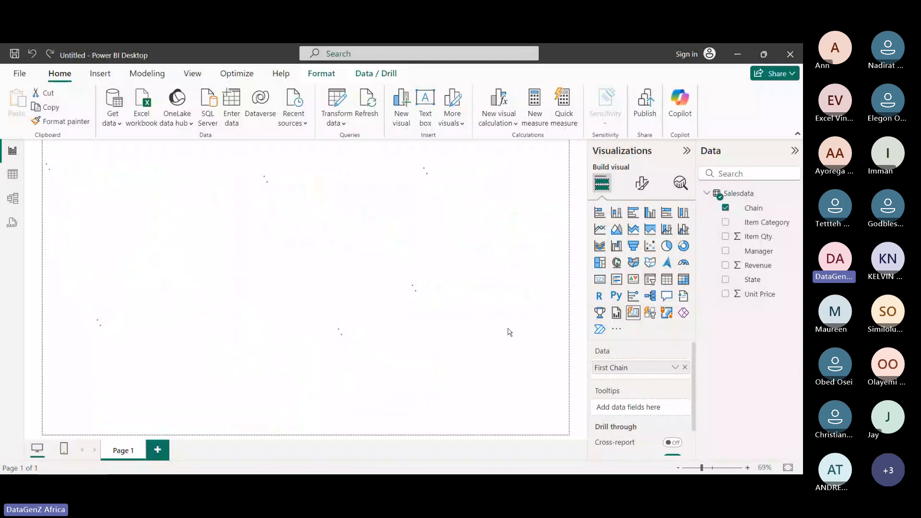
click(509, 332)
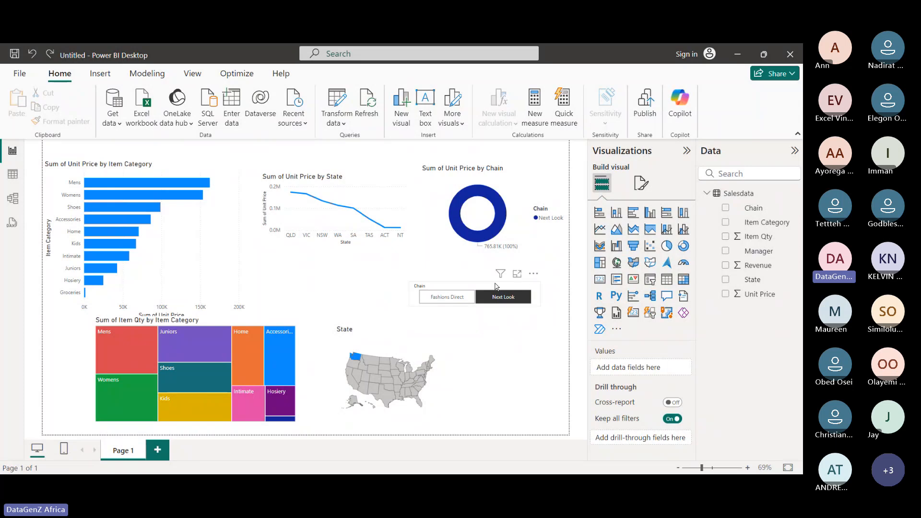
Step: Clear the Chain slicer's selection, and deselect the slicer
click(496, 286)
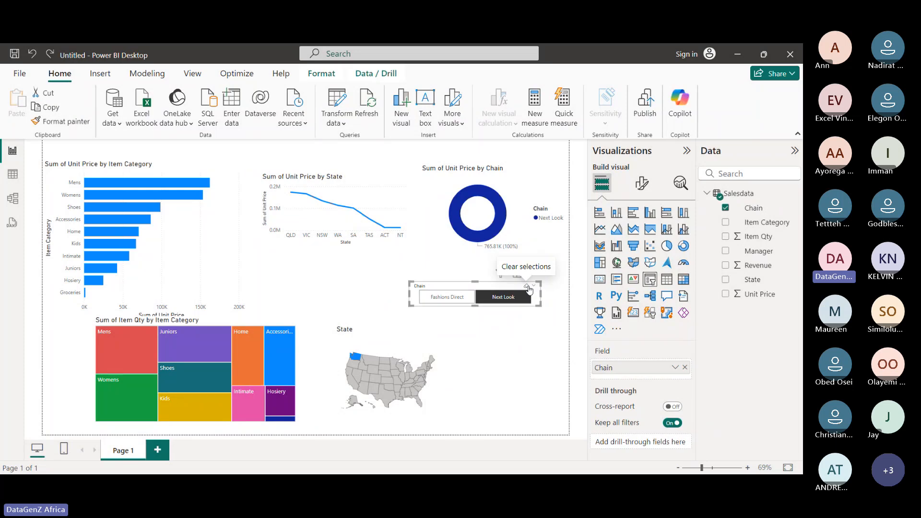
click(528, 286)
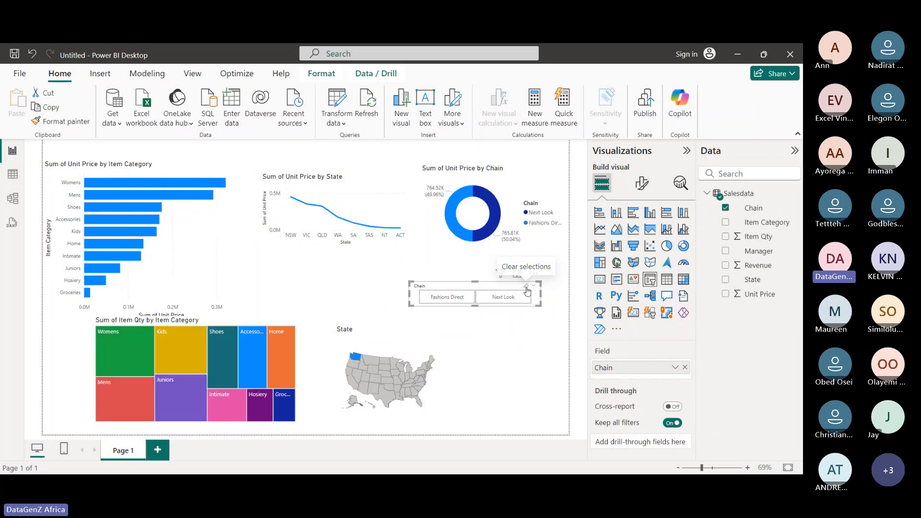
click(517, 339)
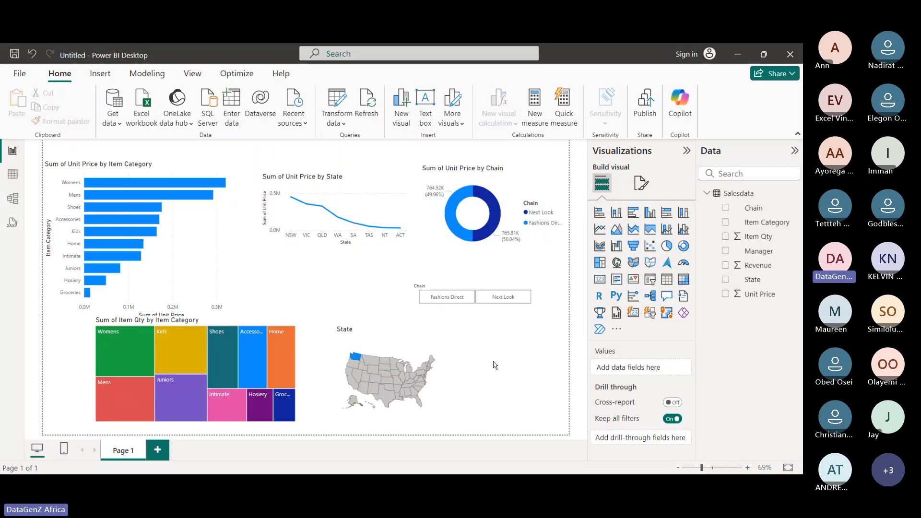
Step: Add a Card (new) visual below the Chain slicer, and assign the Unit Price field to it
click(633, 314)
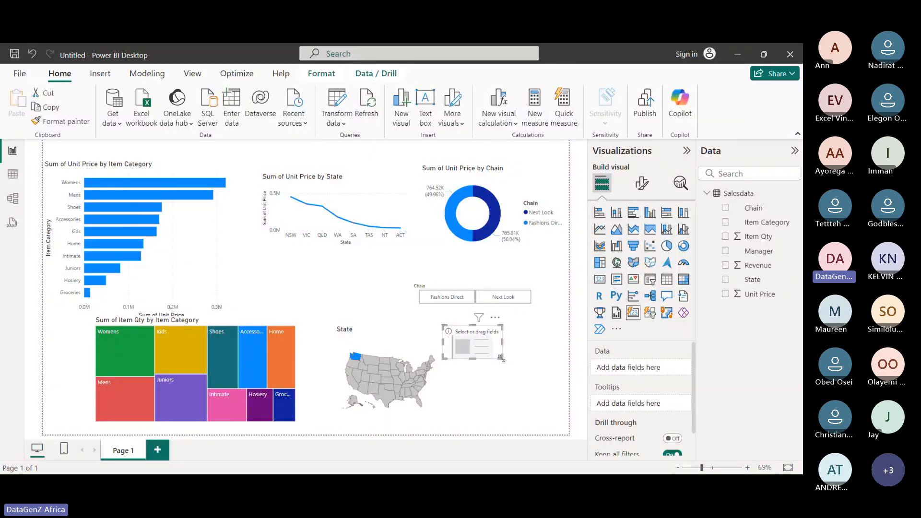
drag(491, 356, 513, 366)
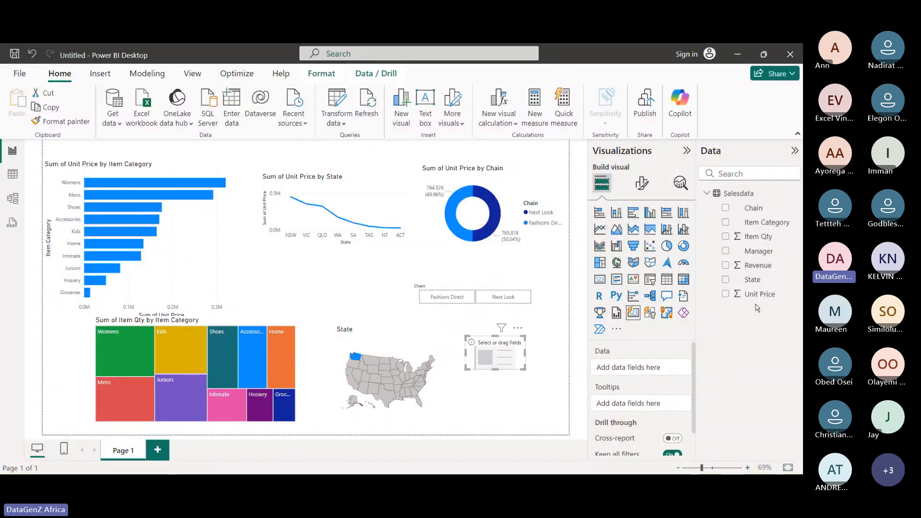
click(725, 294)
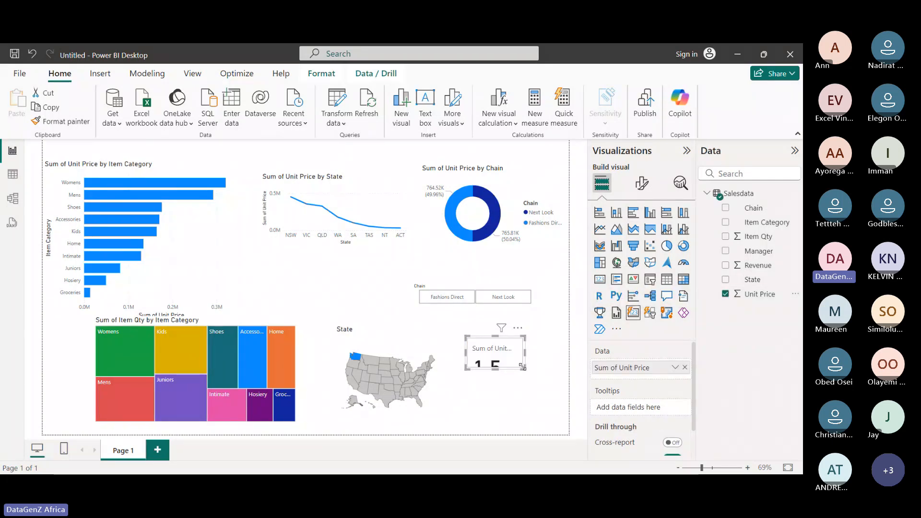
Step: Enlarge the Unit Price card until its full value fits, and trim its excess height
drag(522, 367, 531, 388)
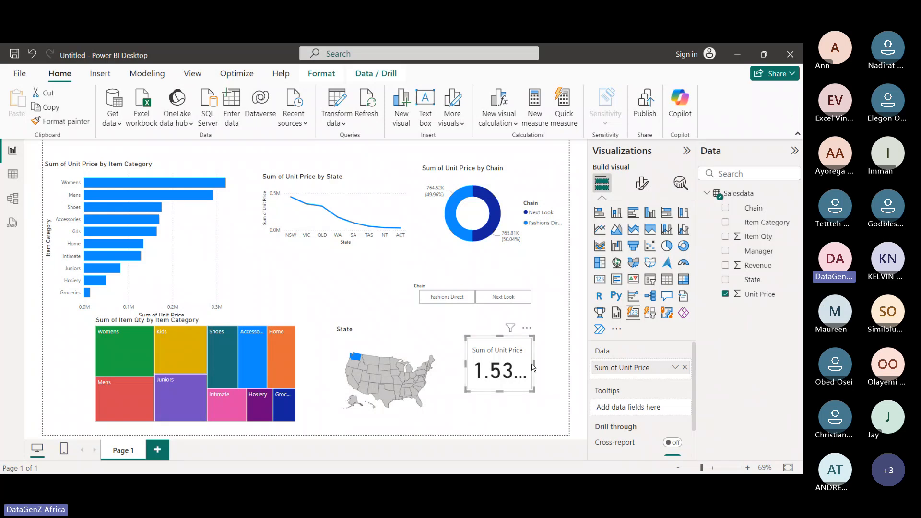
drag(532, 367, 561, 368)
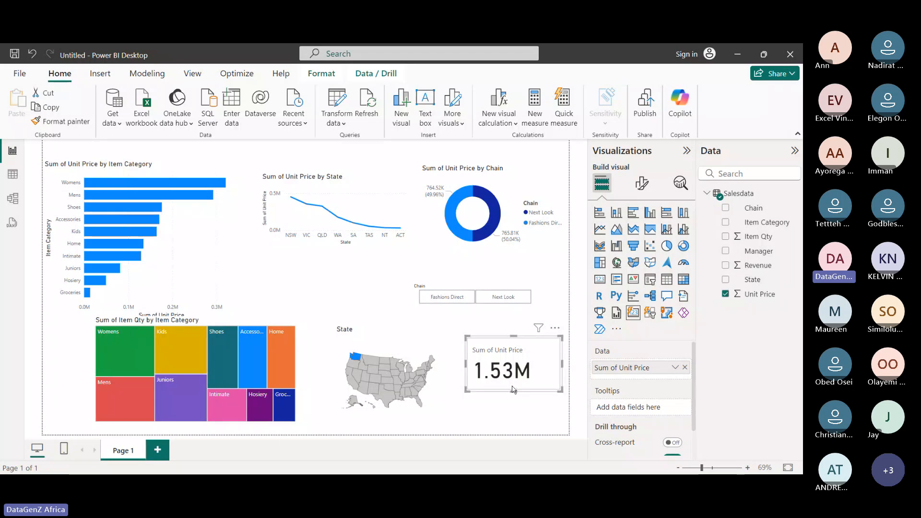
drag(517, 392, 517, 374)
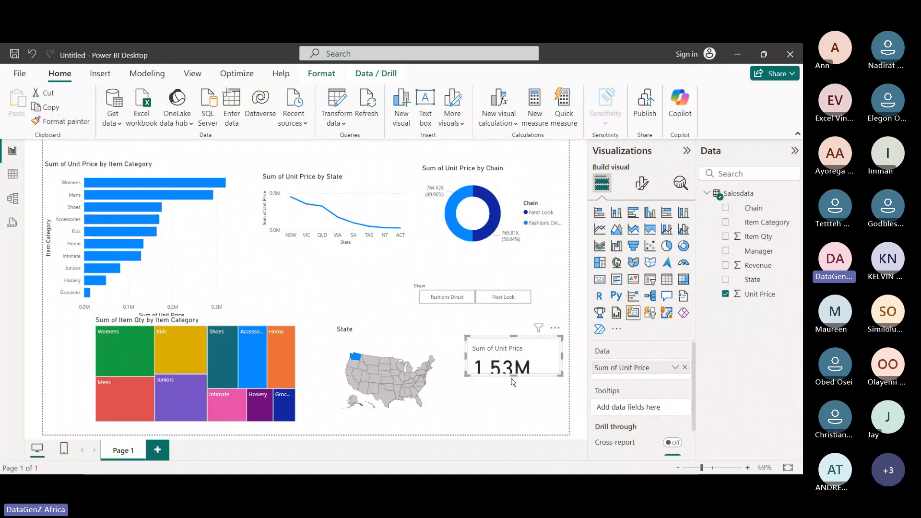
drag(513, 377, 513, 387)
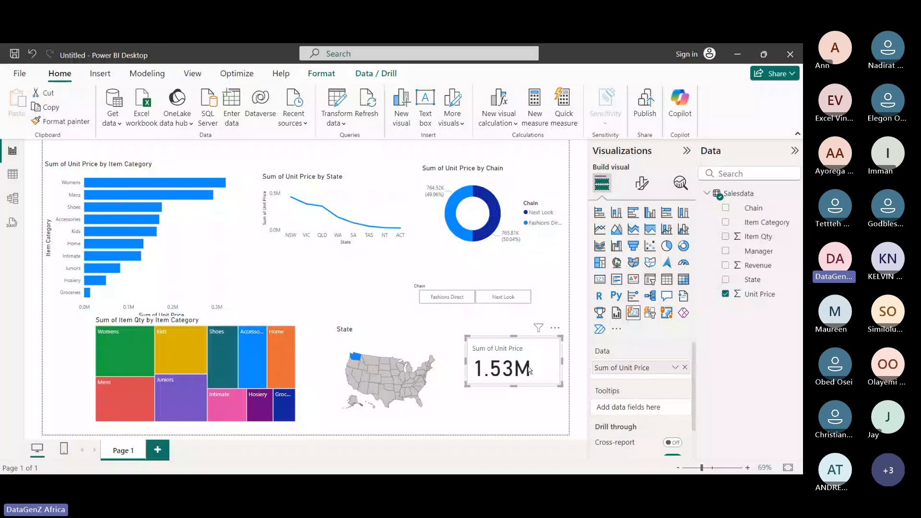
Step: Try moving the Unit Price card closer to the slicer and highlighting Shoes in the treemap, and undo the changes
drag(528, 367, 517, 347)
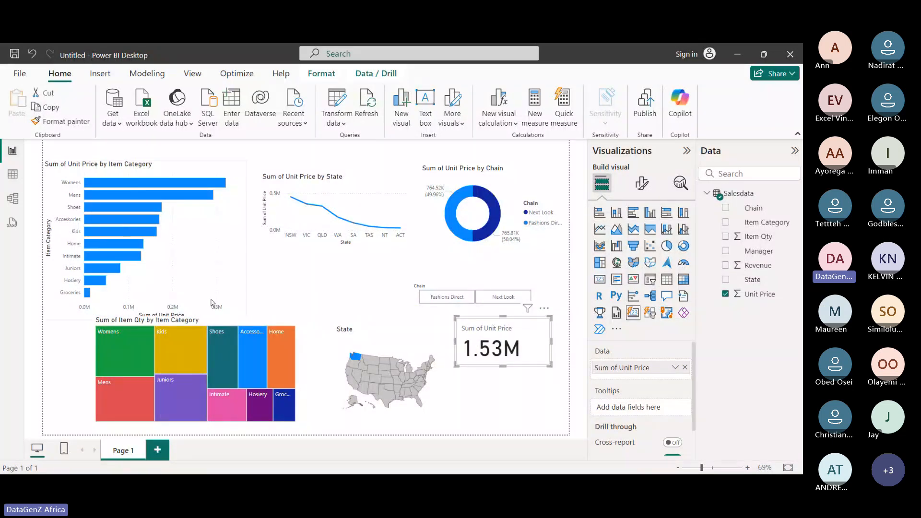
click(226, 359)
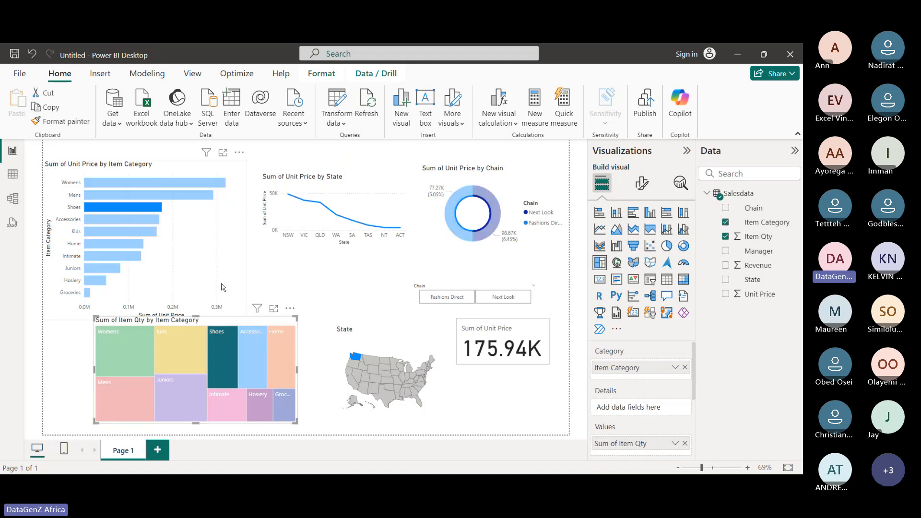
key(ctrl+z)
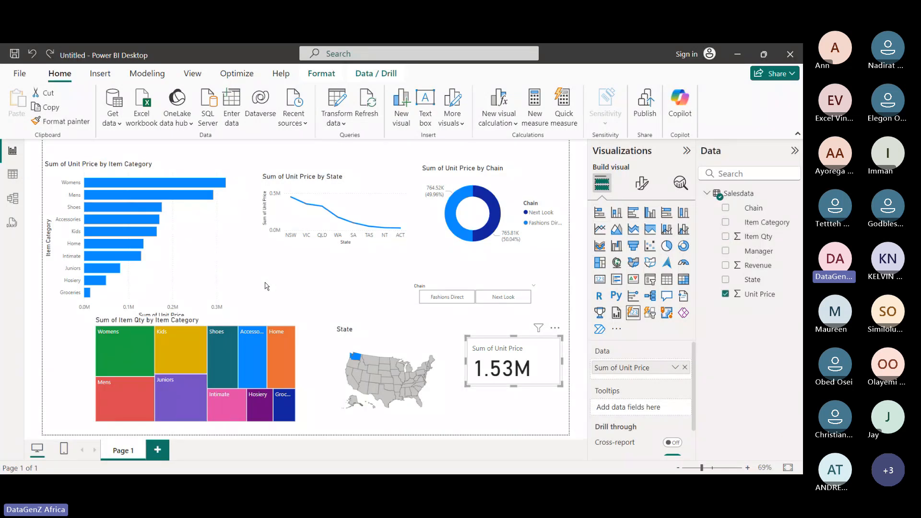
Step: Resize the Unit Price card to a compact frame that fits its full value, and shift it slightly up beside the State map
drag(560, 385, 534, 367)
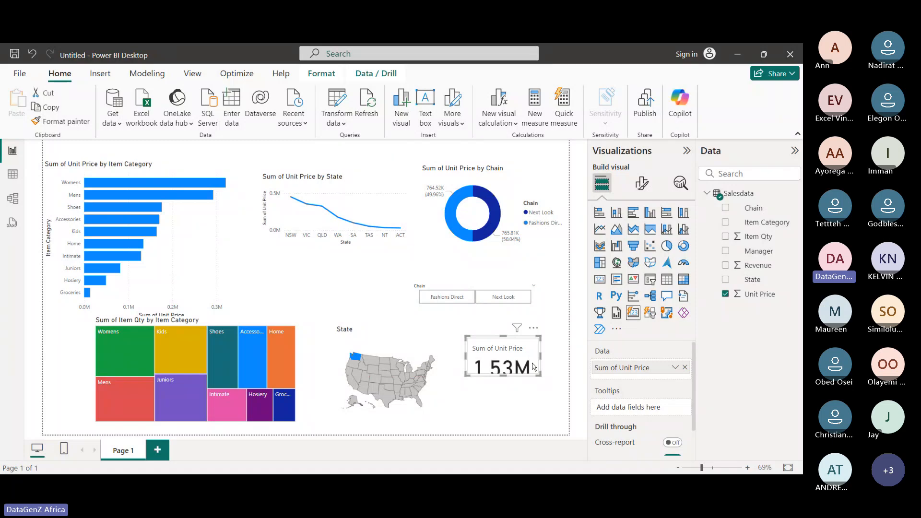
click(640, 185)
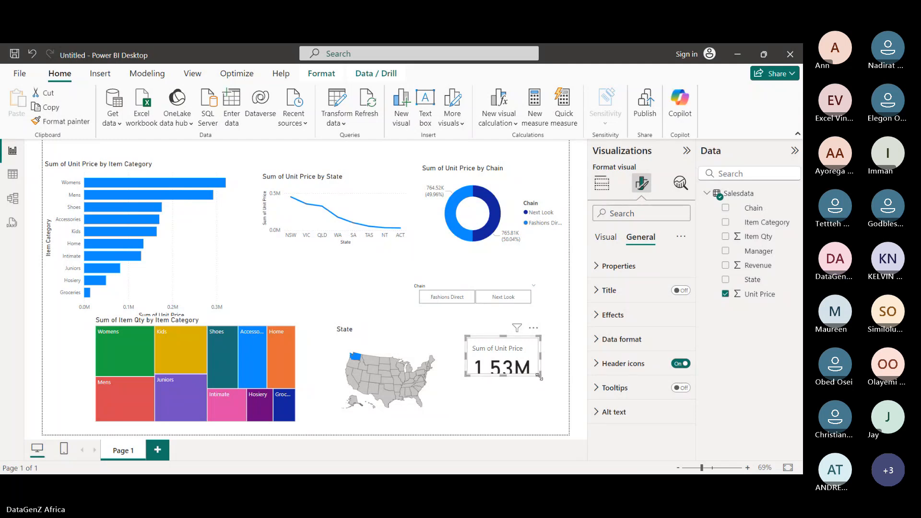
drag(541, 376, 547, 397)
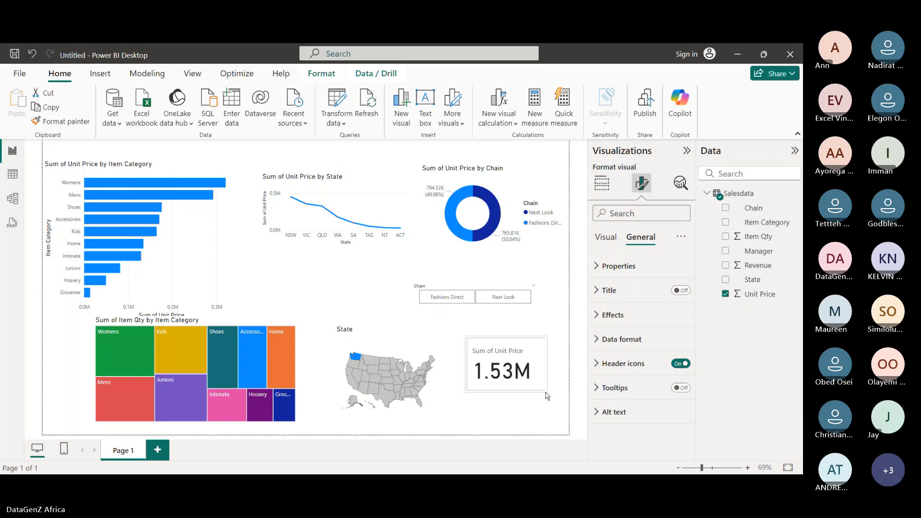
drag(547, 397, 542, 385)
click(523, 432)
Step: Add a second, empty Card (new) visual, shrink it, and place it directly below the Unit Price card
click(609, 188)
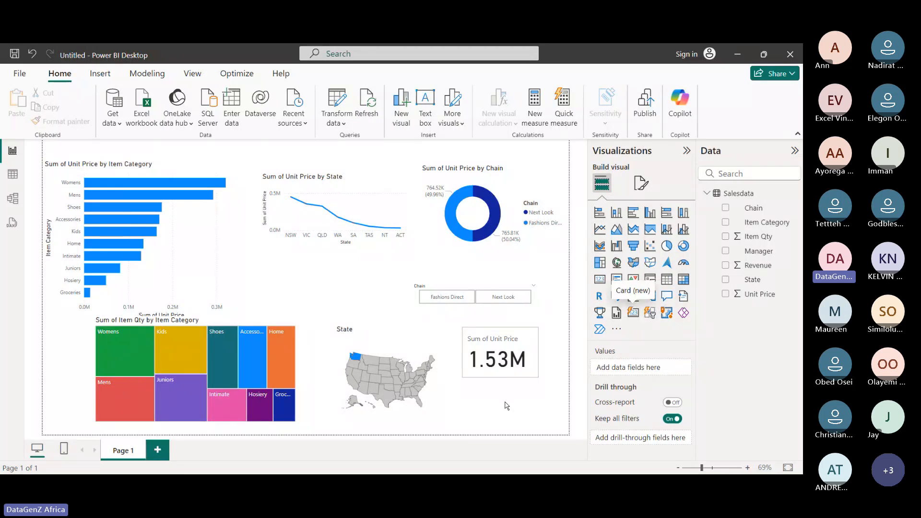
click(634, 315)
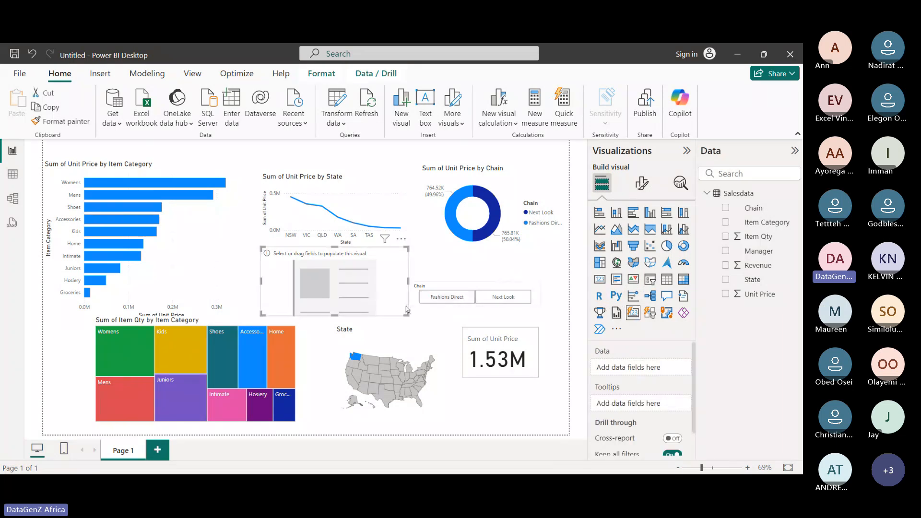
drag(406, 310, 324, 288)
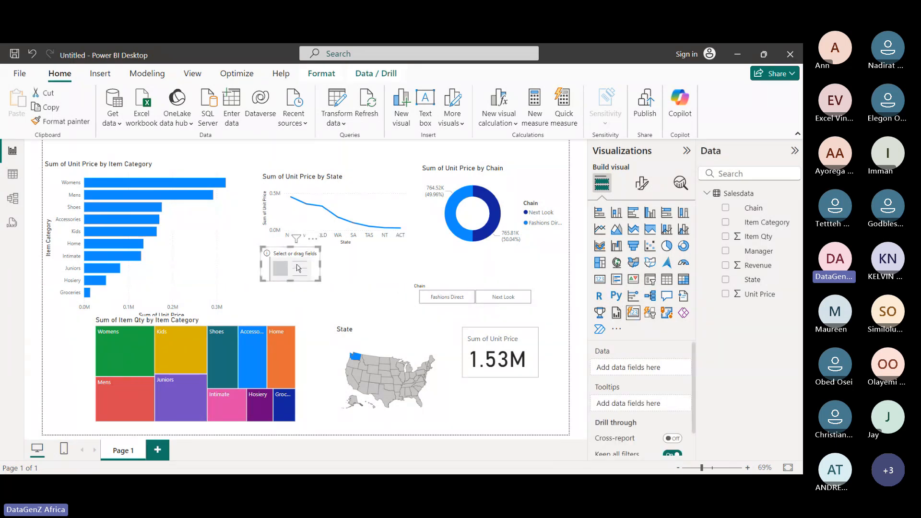
drag(261, 247, 268, 253)
drag(526, 418, 499, 403)
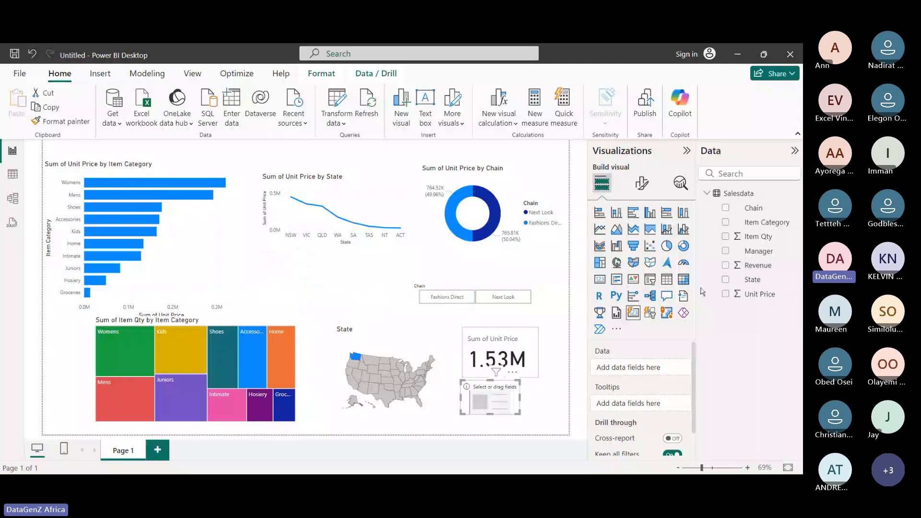
Step: Assign Item Qty to the second card, enlarge it until its full value fits, and adjust its frame below the Unit Price card
click(724, 237)
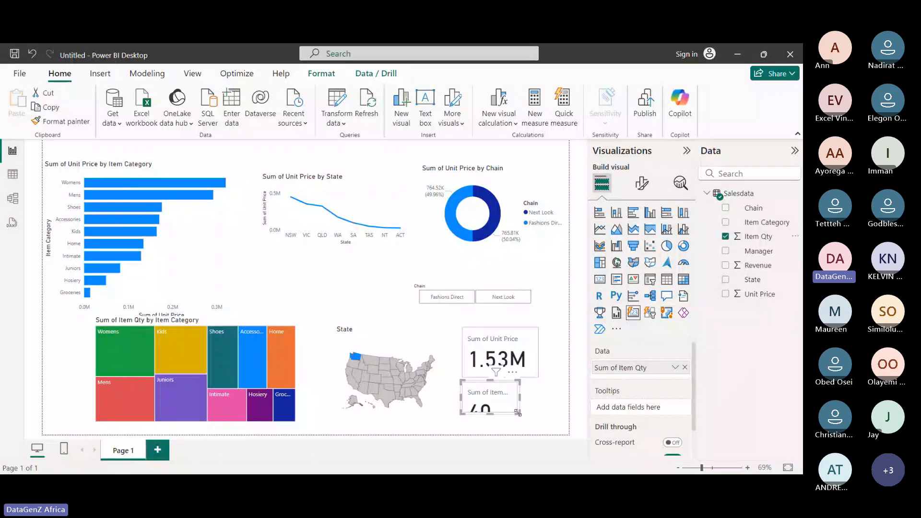
drag(517, 413, 539, 422)
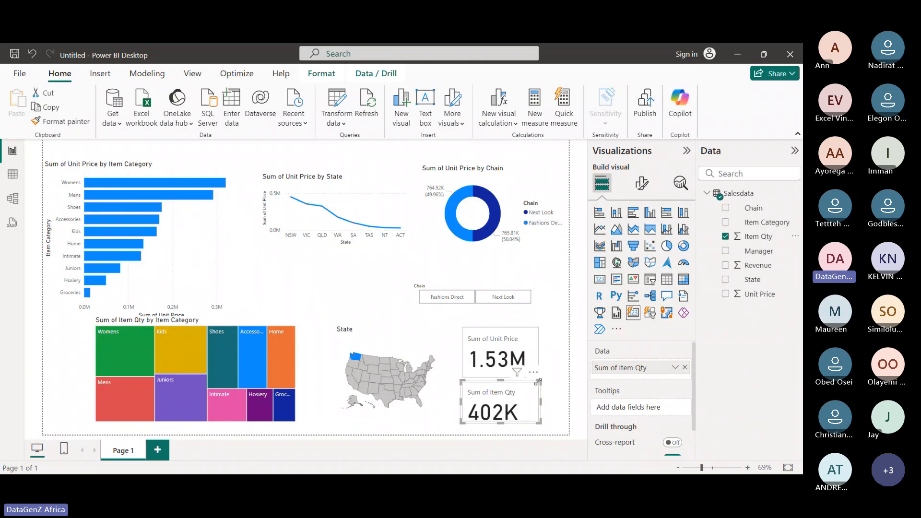
drag(541, 381, 539, 409)
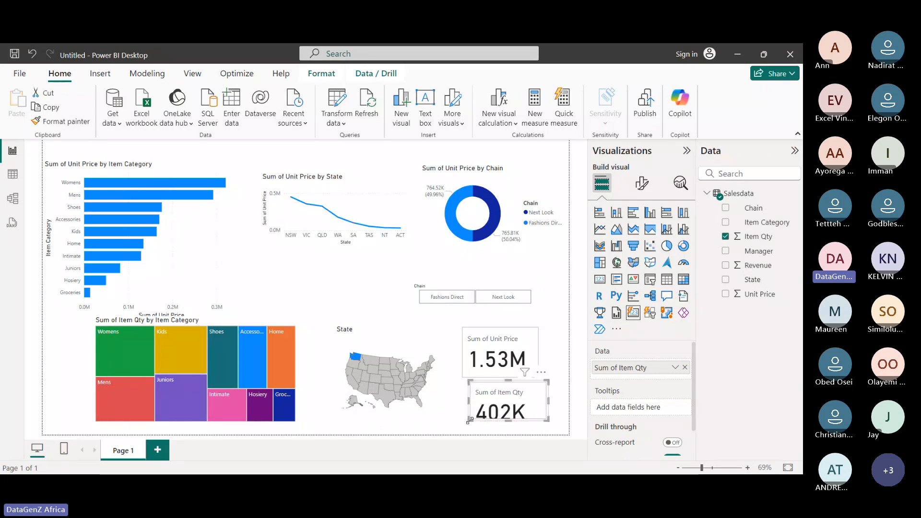
drag(469, 420, 466, 426)
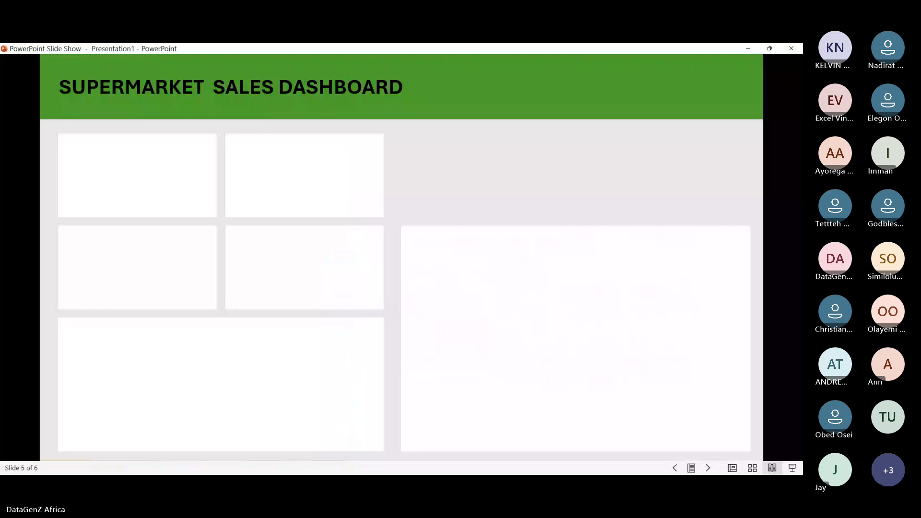
Step: Exit the PowerPoint slide show and open the grouping options for the Supermarket Sales Dashboard layout on slide 5
key(Escape)
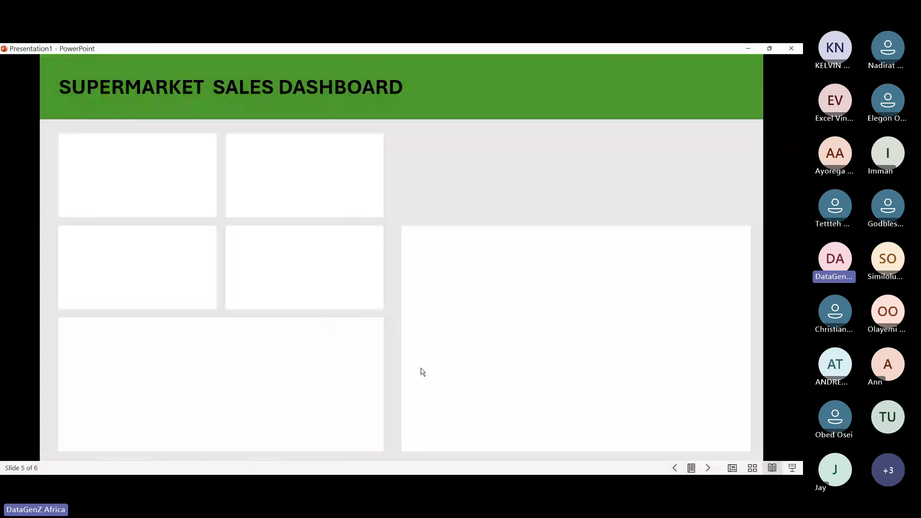
key(Escape)
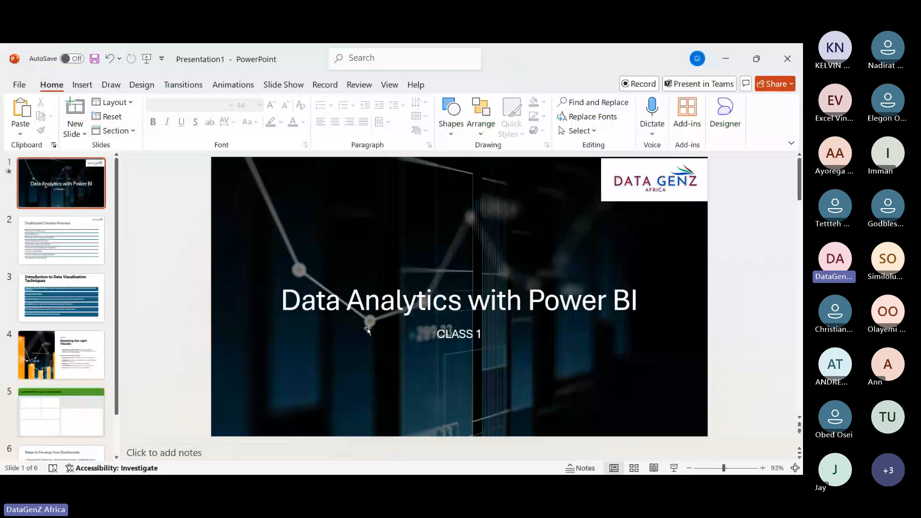
click(458, 187)
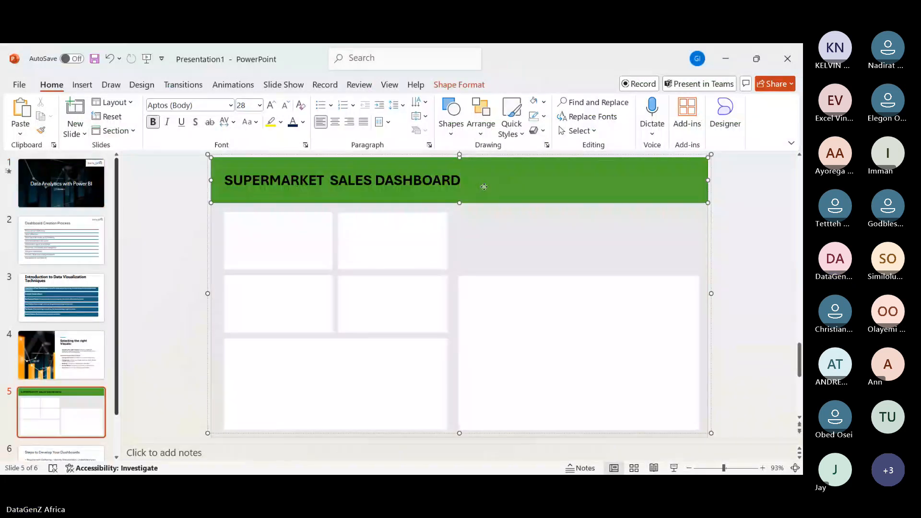
right_click(484, 187)
mouse_move(518, 272)
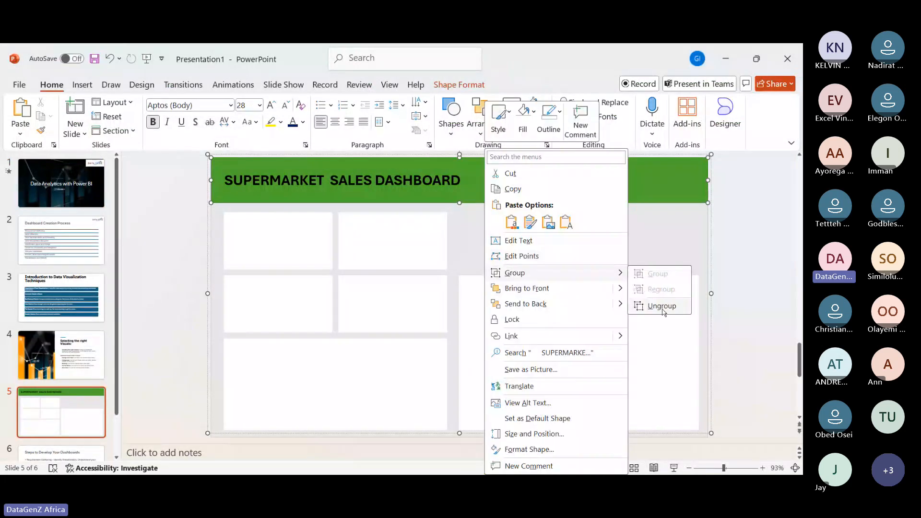